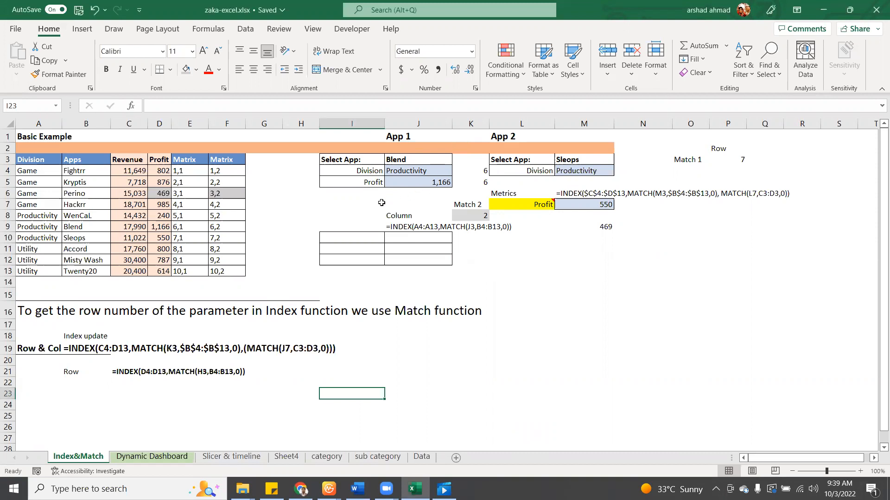
# Examine App 1's Division lookup formula in J4 and the source table it draws from
pyautogui.click(424, 171)
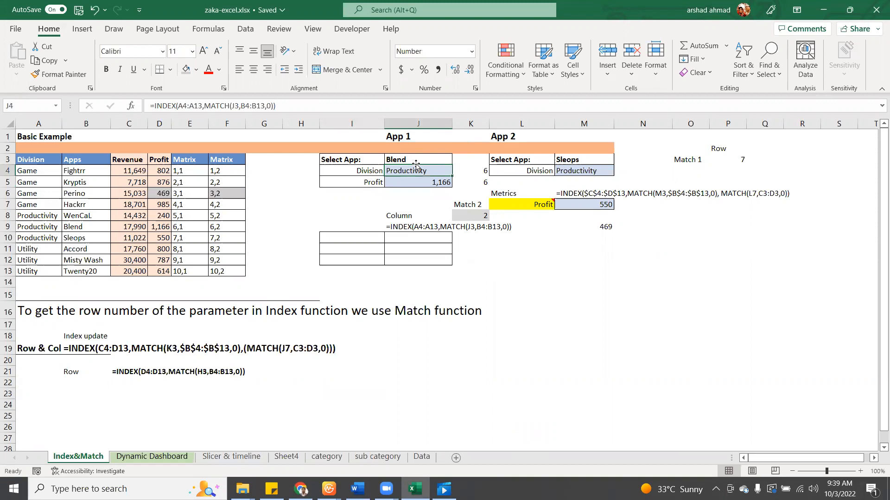
pyautogui.moveTo(471, 135); pyautogui.dragTo(371, 204)
pyautogui.click(374, 170)
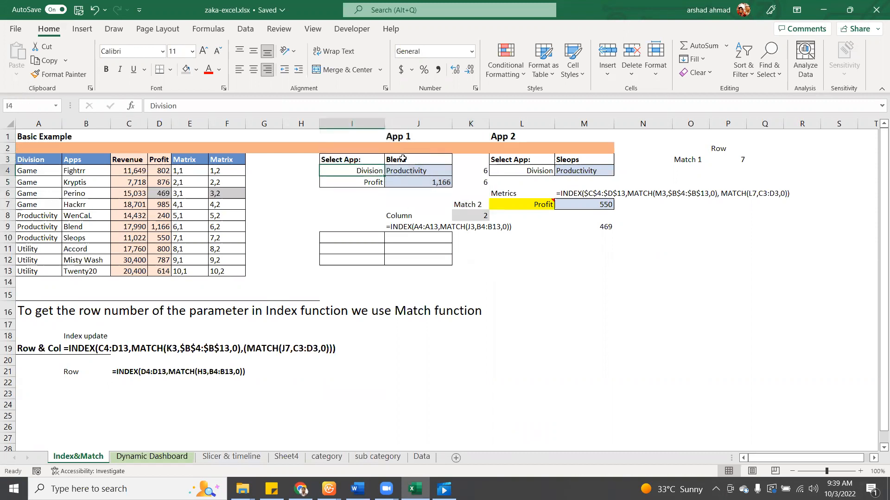
pyautogui.moveTo(35, 162); pyautogui.dragTo(176, 262)
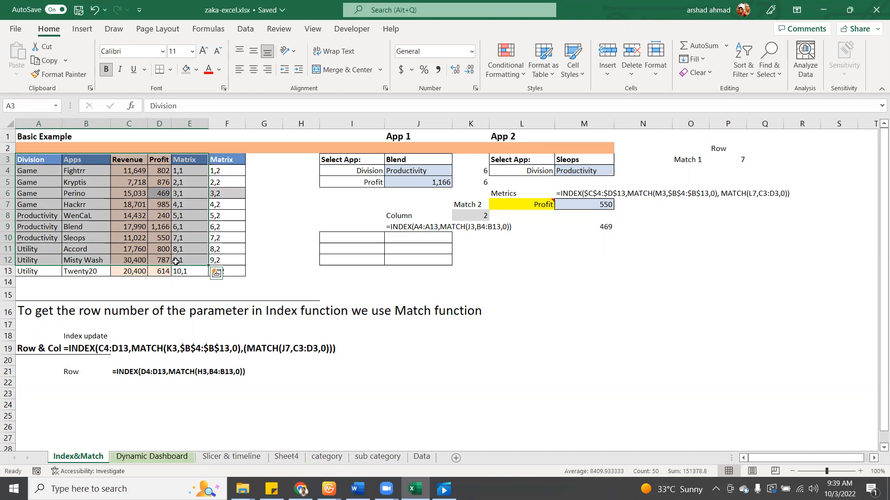
# Set the App 1 selector in J3 to Misty Wash
pyautogui.click(412, 162)
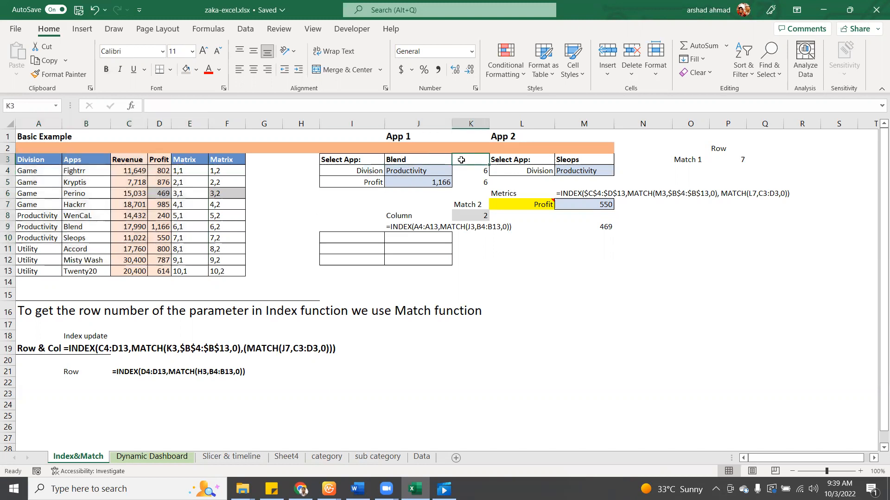
pyautogui.click(457, 160)
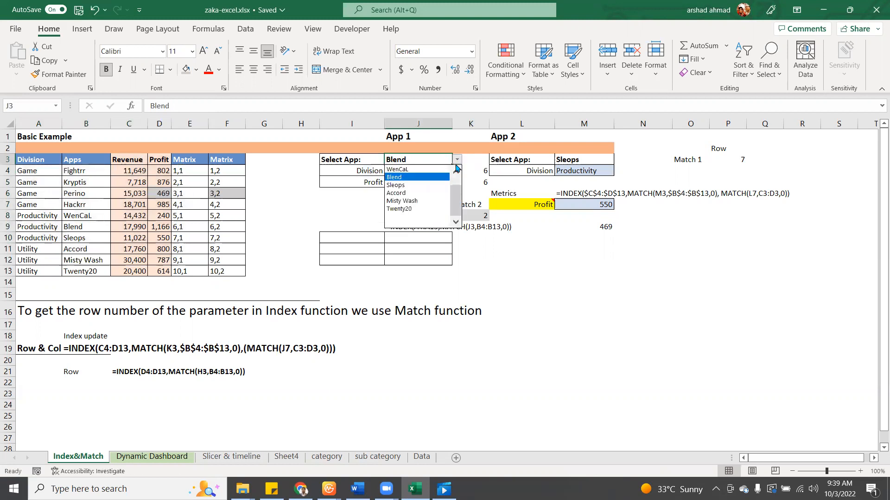
pyautogui.click(440, 203)
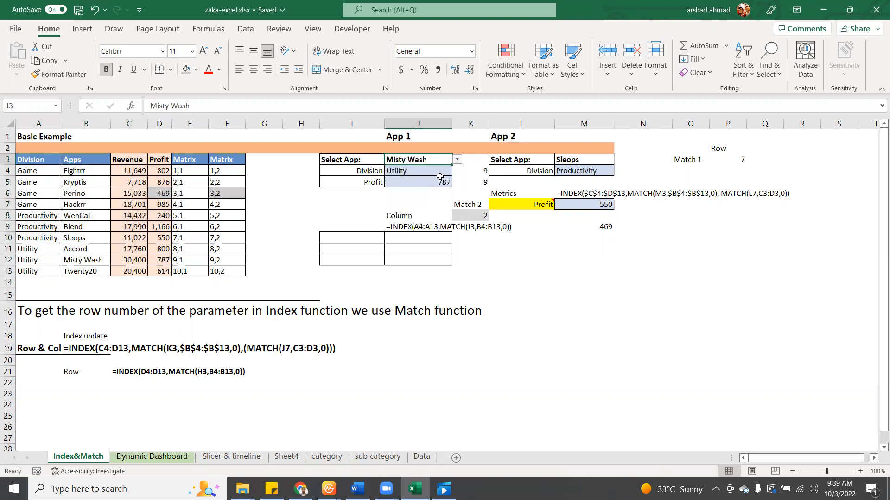
# Review the data validation settings of the app selector in J3, including the allowed type and source, and keep them
pyautogui.moveTo(427, 171); pyautogui.dragTo(418, 178)
pyautogui.click(411, 159)
pyautogui.click(245, 28)
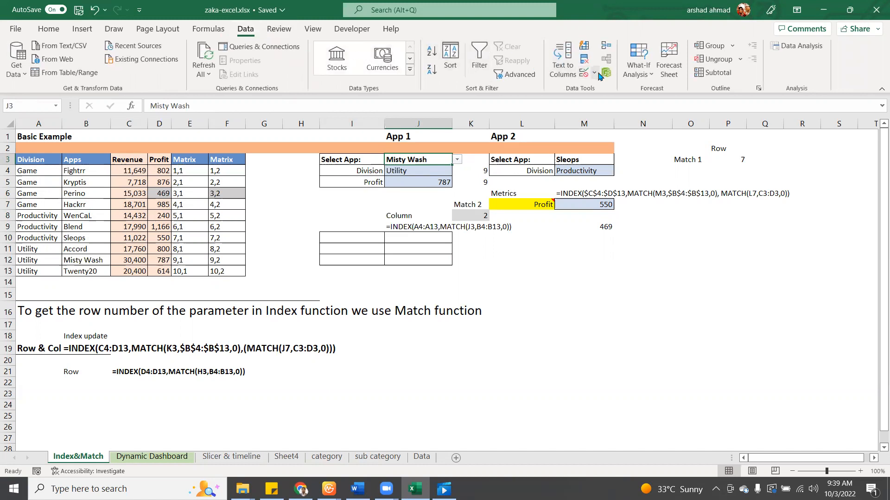
pyautogui.click(582, 73)
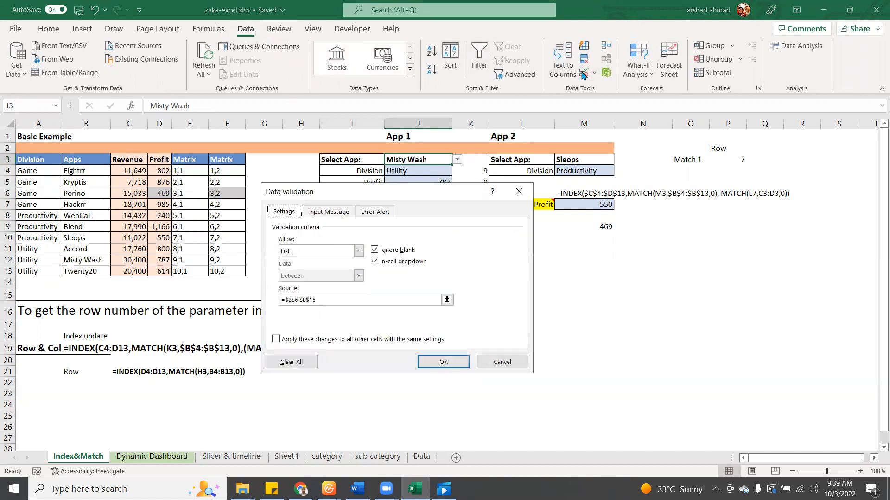
pyautogui.click(304, 256)
pyautogui.click(306, 254)
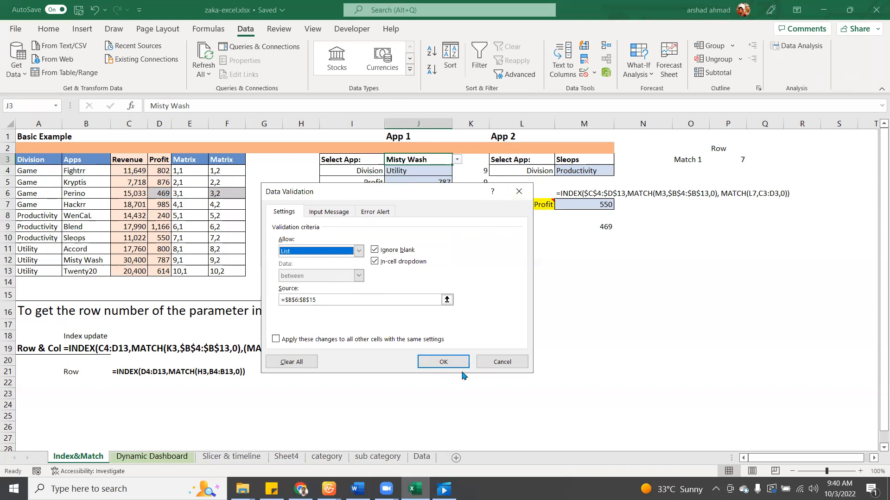
pyautogui.click(443, 362)
# Set the App 1 selector in J3 to Sleops
pyautogui.click(457, 159)
pyautogui.click(425, 185)
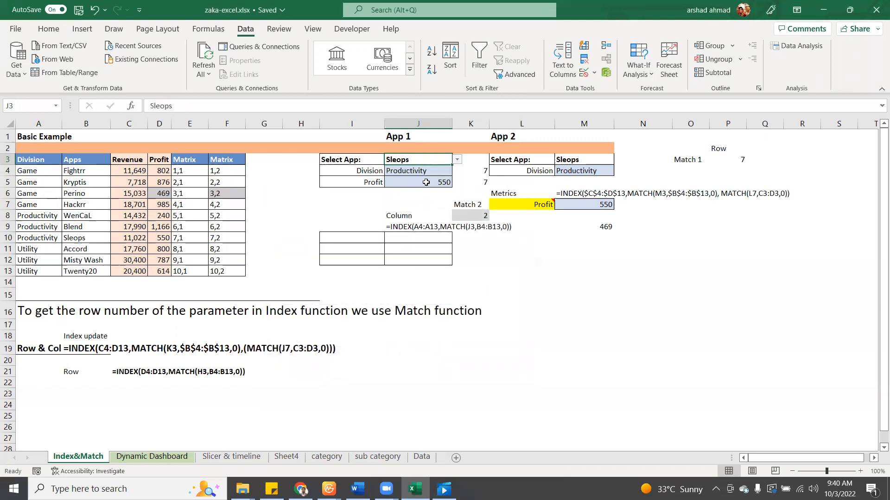
# Rewrite App 1's Division formula in J4, starting with INDEX over A4:A13 and a nested MATCH for the row
pyautogui.click(427, 168)
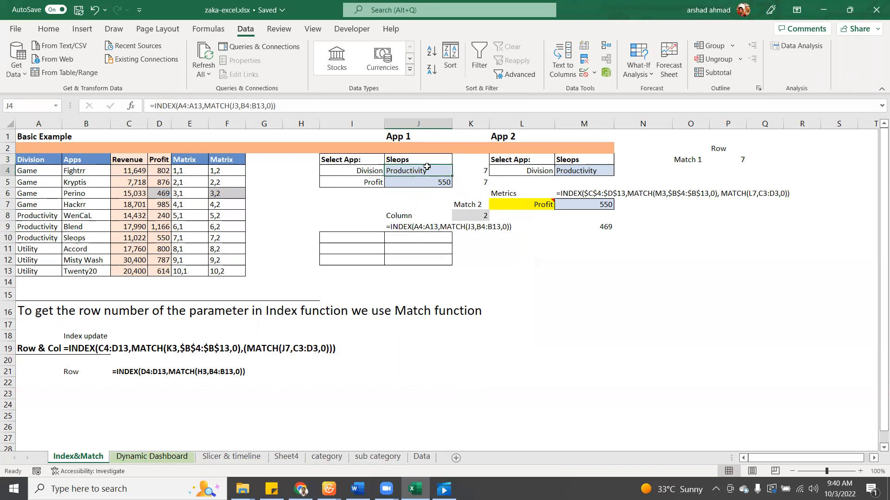
pyautogui.write('=')
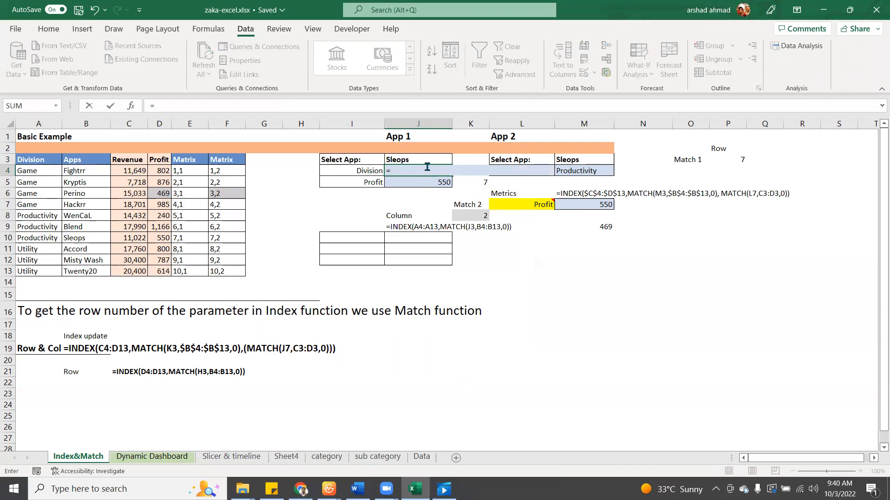
pyautogui.write('INDEX(')
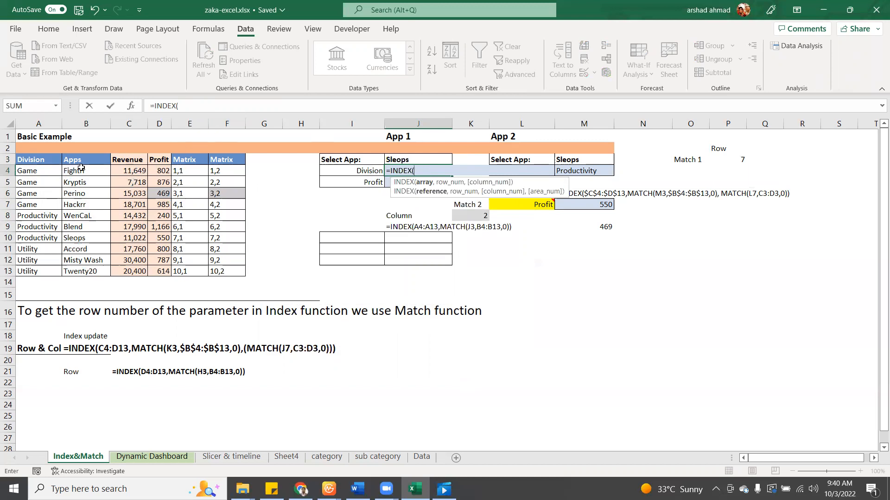
pyautogui.click(42, 170)
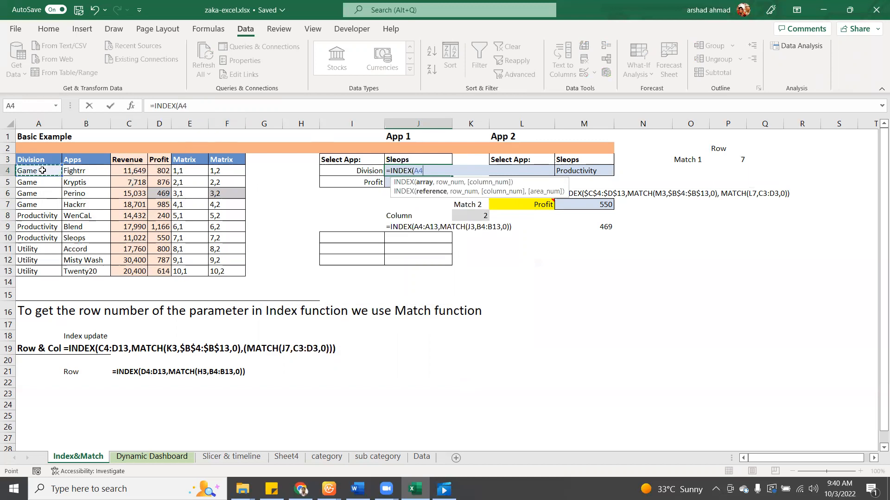
pyautogui.moveTo(42, 171); pyautogui.dragTo(39, 271)
pyautogui.write(',match(')
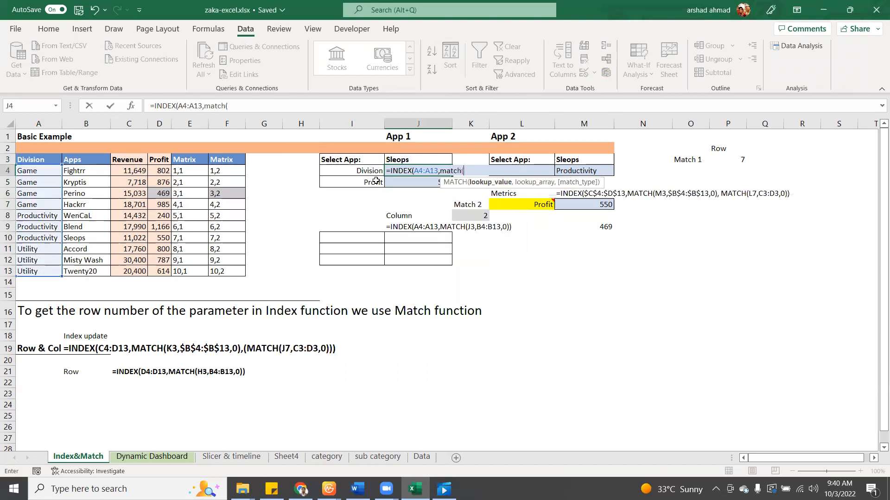
# Give the MATCH in J4 the lookup value J3 and the lookup array B4:B13
pyautogui.click(419, 158)
pyautogui.write(',')
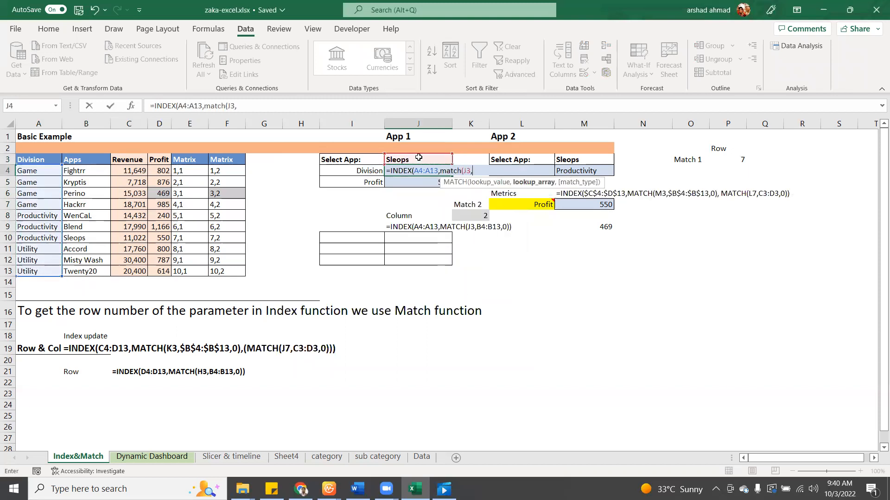
pyautogui.click(81, 169)
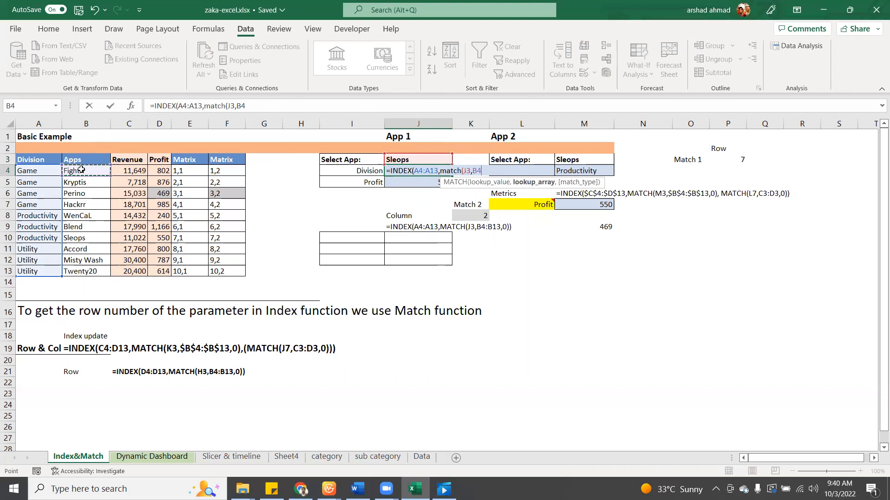
pyautogui.press('Left')
pyautogui.press('Right')
pyautogui.hotkey('ctrl', 'shift', 'Down')
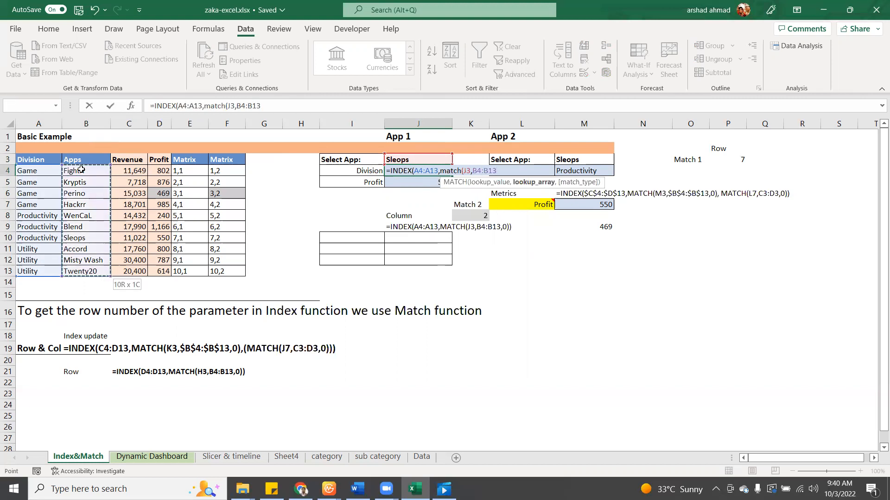
pyautogui.write(',')
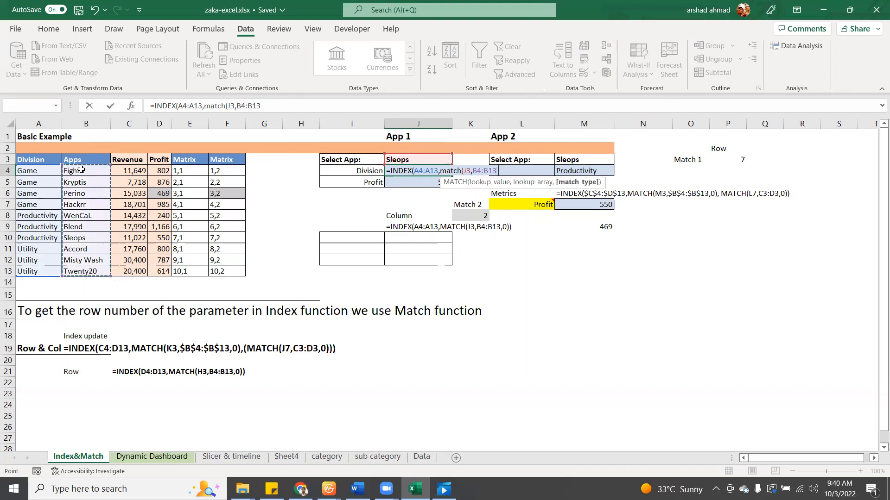
# Try to complete the J4 formula with J3 and 0 as MATCH's last arguments, closing both functions
pyautogui.click(415, 159)
pyautogui.write(')')
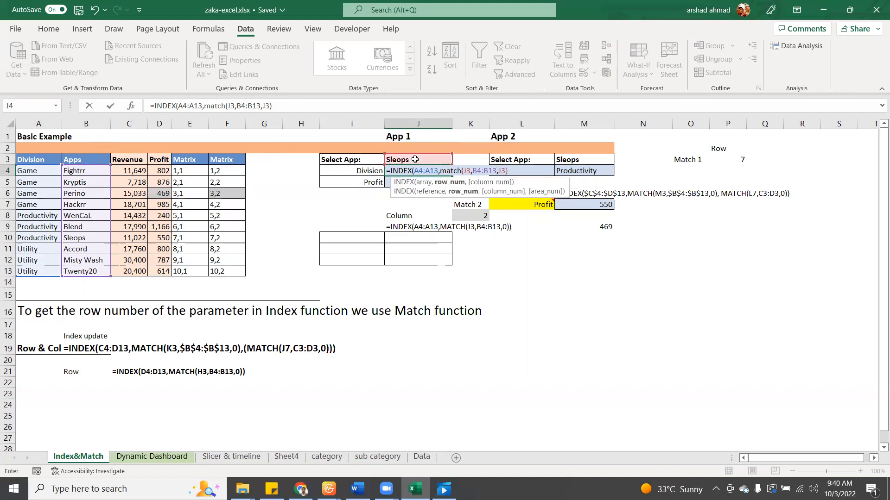
pyautogui.press('BackSpace')
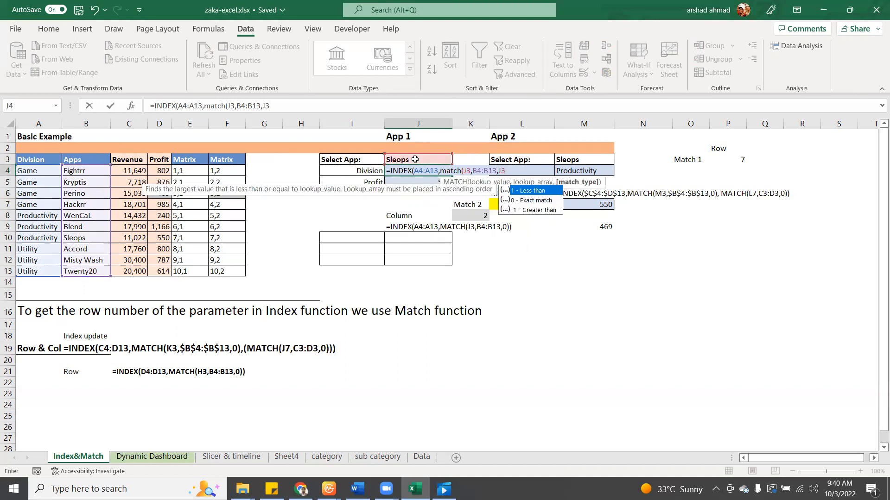
pyautogui.write(',0)')
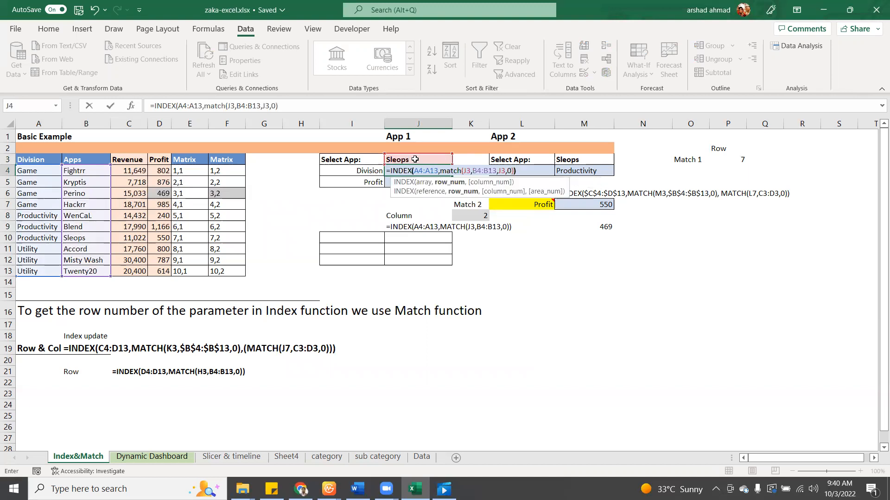
pyautogui.write(')')
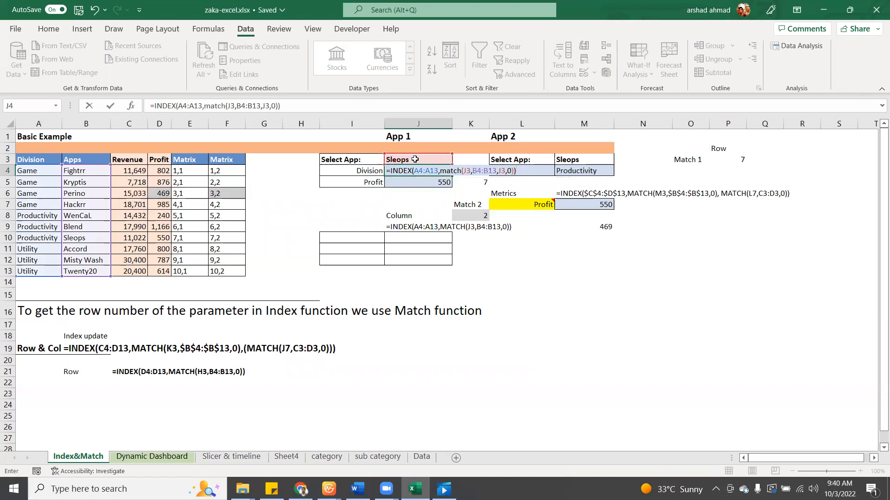
pyautogui.press('Return')
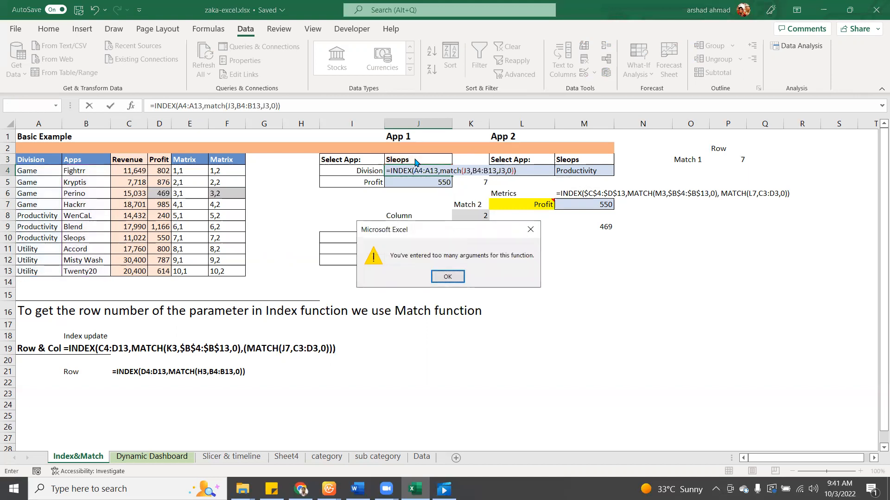
# Correct the J4 formula to =INDEX(A4:A13,MATCH(J3,B4:B13,0)) by removing the extra J3 argument, and commit it
pyautogui.press('Return')
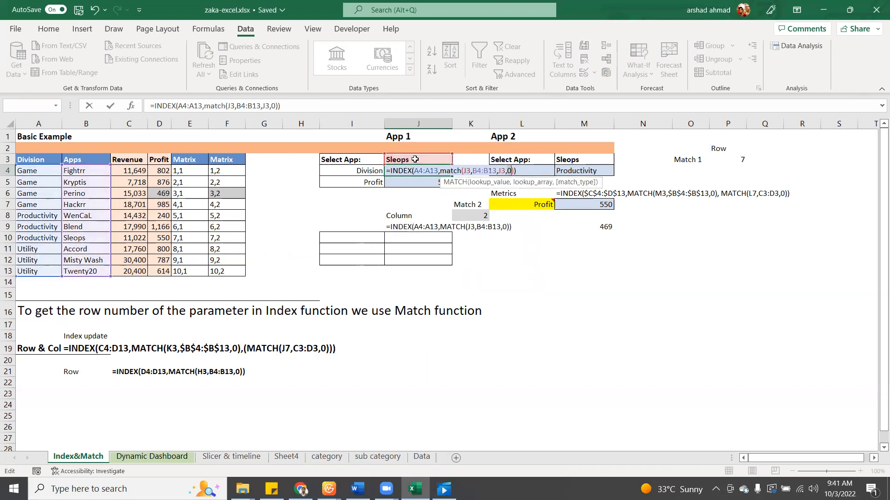
pyautogui.press('BackSpace')
pyautogui.press('BackSpace')
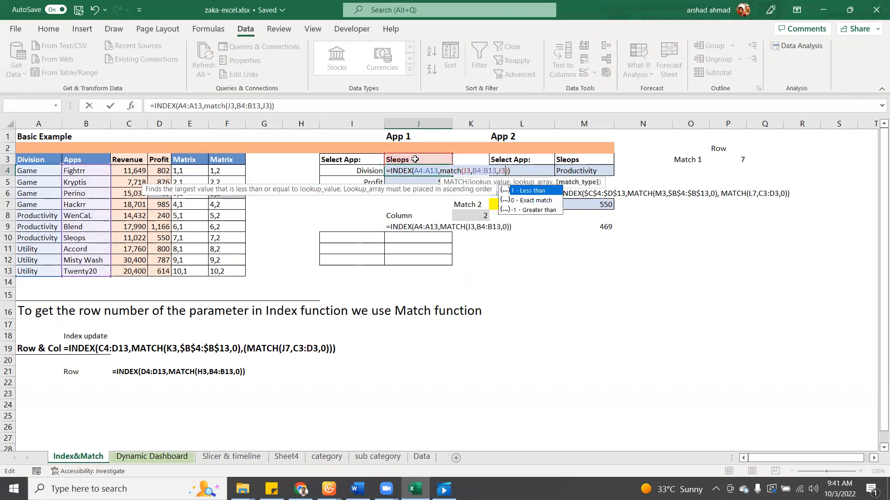
pyautogui.press('BackSpace')
pyautogui.press('BackSpace')
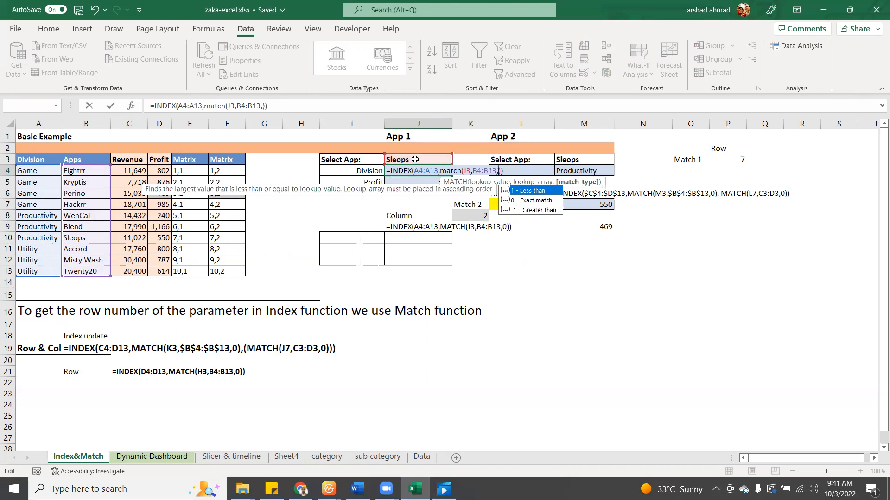
pyautogui.press('Return')
pyautogui.press('Up')
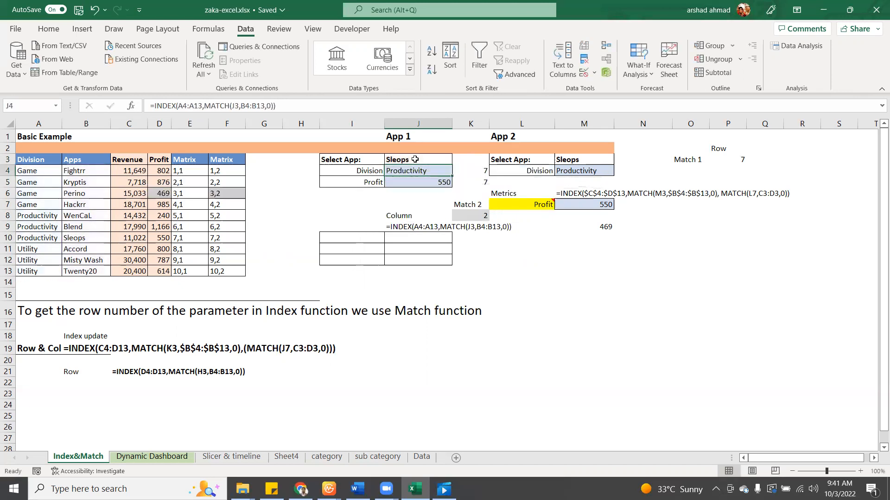
# Test the Division lookup by setting the App 1 selector in J3 to Perino
pyautogui.press('Up')
pyautogui.click(456, 160)
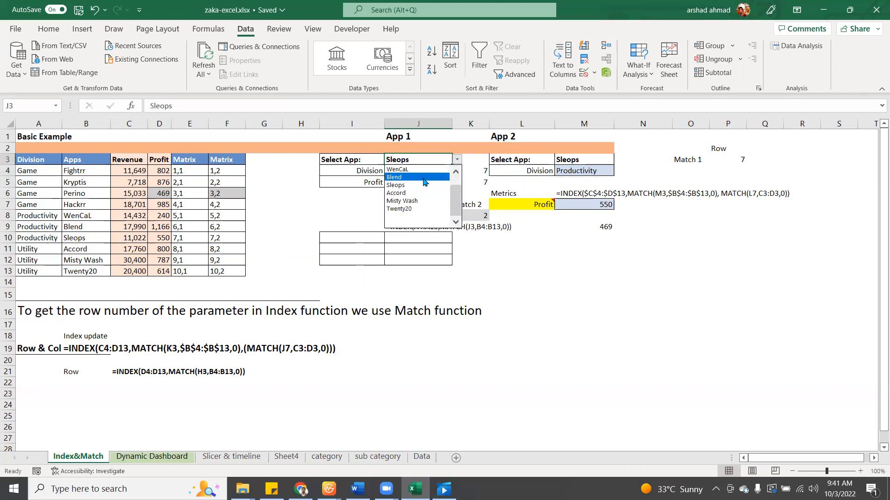
pyautogui.click(453, 180)
pyautogui.click(410, 170)
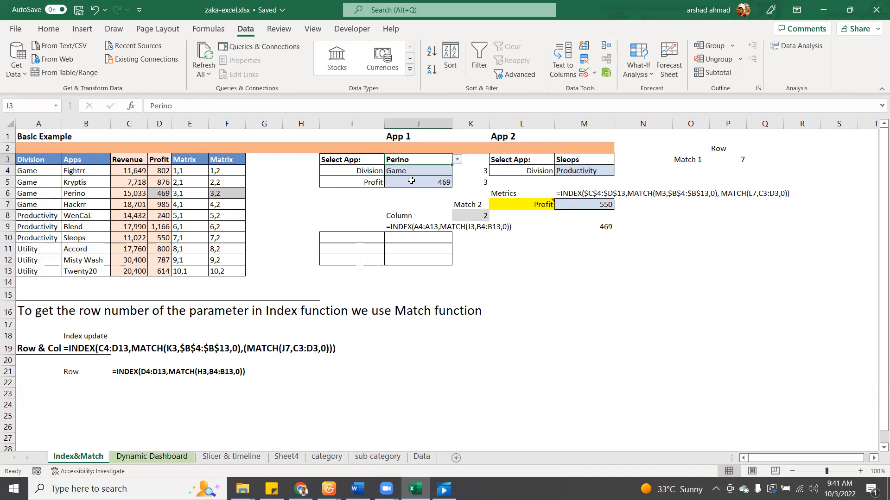
# Start replacing the Profit formula in J5 with an INDEX over the Profit range D4:D13
pyautogui.click(414, 182)
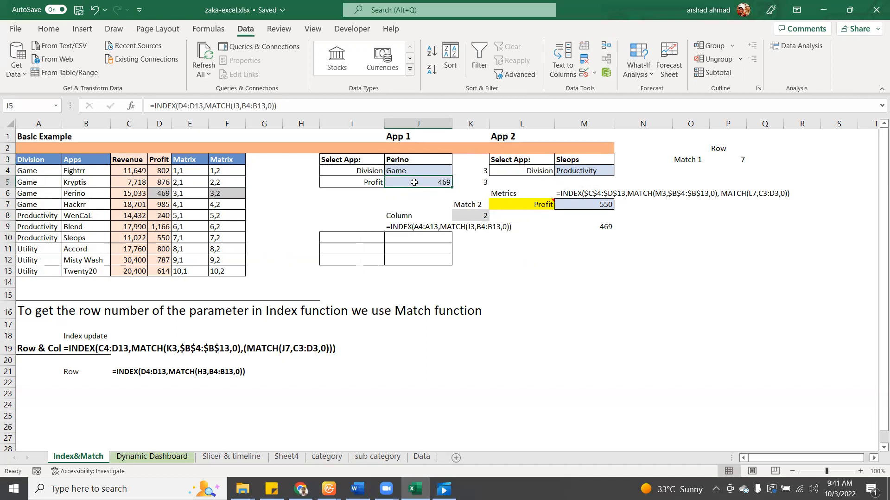
pyautogui.write('=')
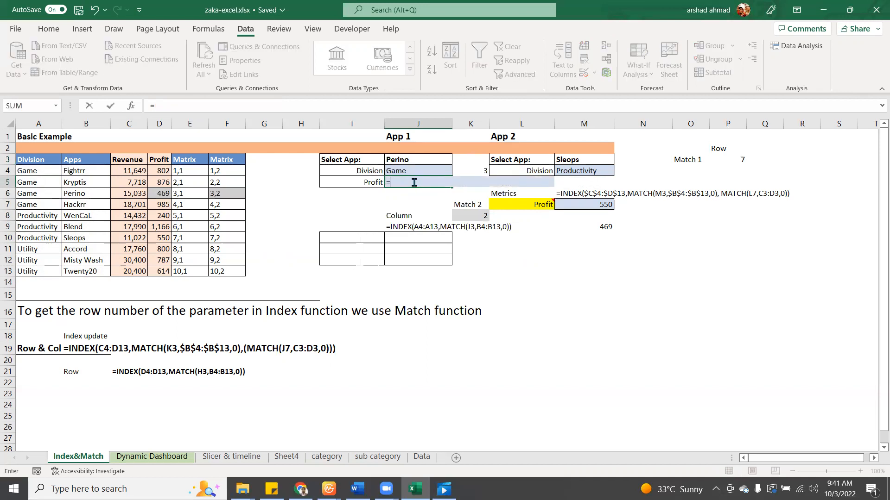
pyautogui.write('inex')
pyautogui.press('BackSpace')
pyautogui.press('BackSpace')
pyautogui.write('dex(')
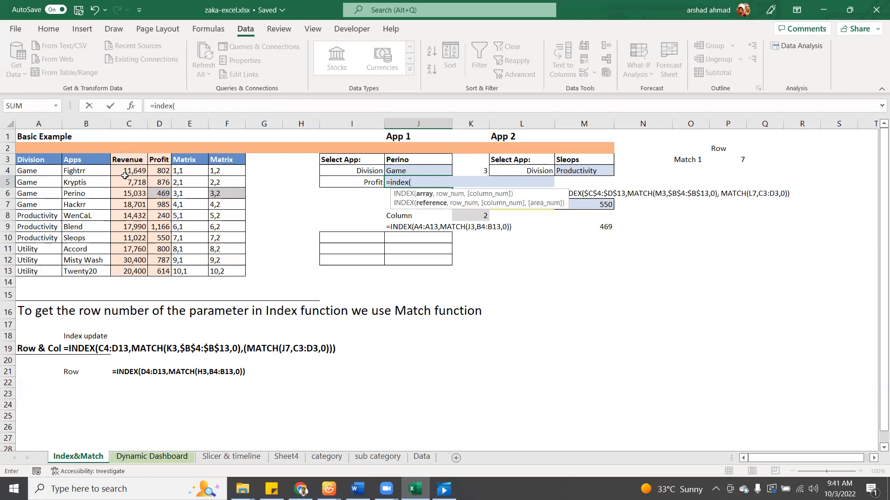
pyautogui.moveTo(162, 171); pyautogui.dragTo(157, 272)
pyautogui.write(',')
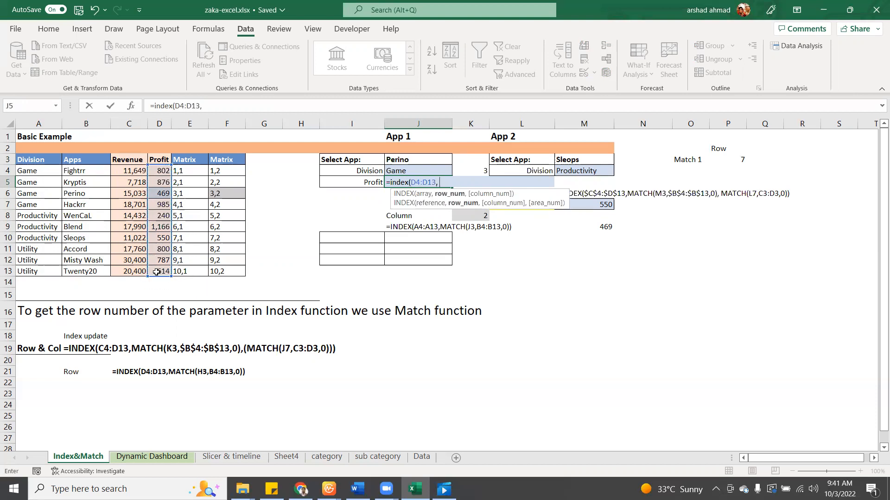
# Complete the J5 formula with MATCH(J3,B4:B13,0) as the row number and commit it
pyautogui.write(' match(')
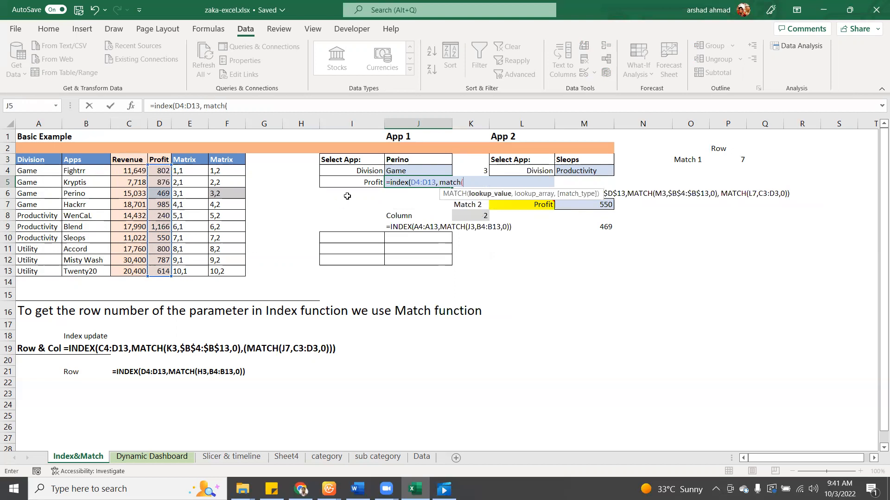
pyautogui.click(422, 160)
pyautogui.write(',')
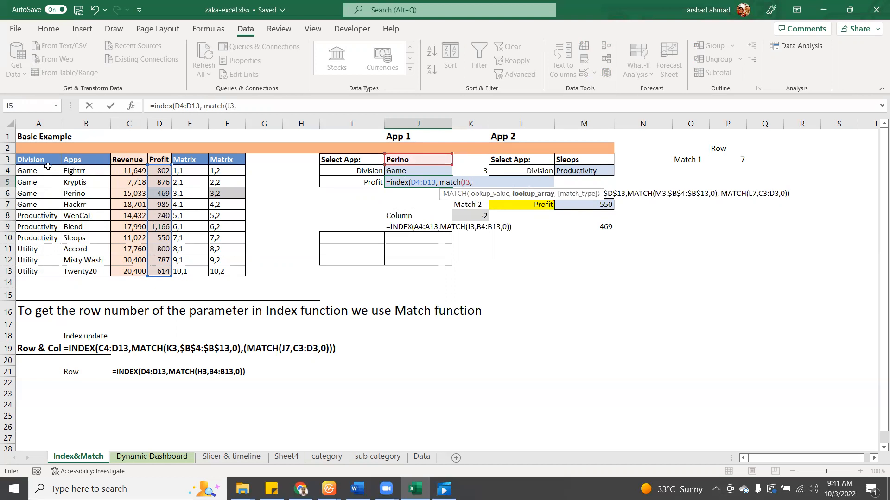
pyautogui.moveTo(71, 170); pyautogui.dragTo(86, 271)
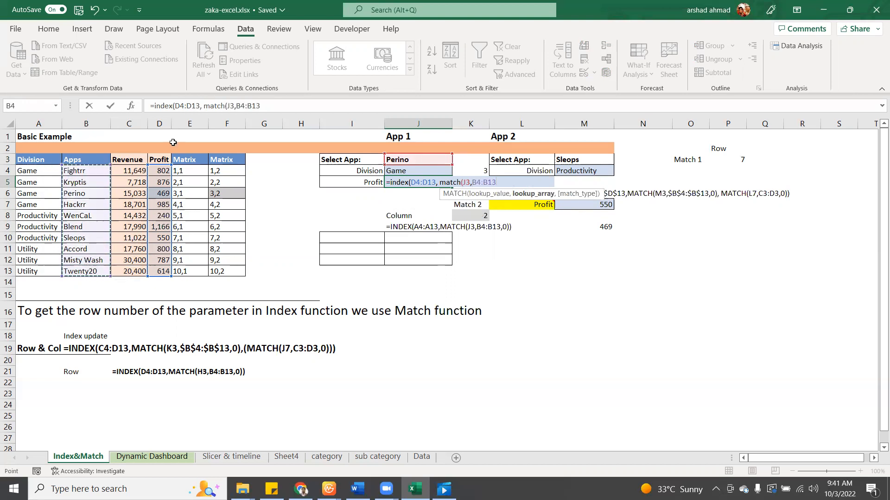
pyautogui.click(271, 106)
pyautogui.write(',0')
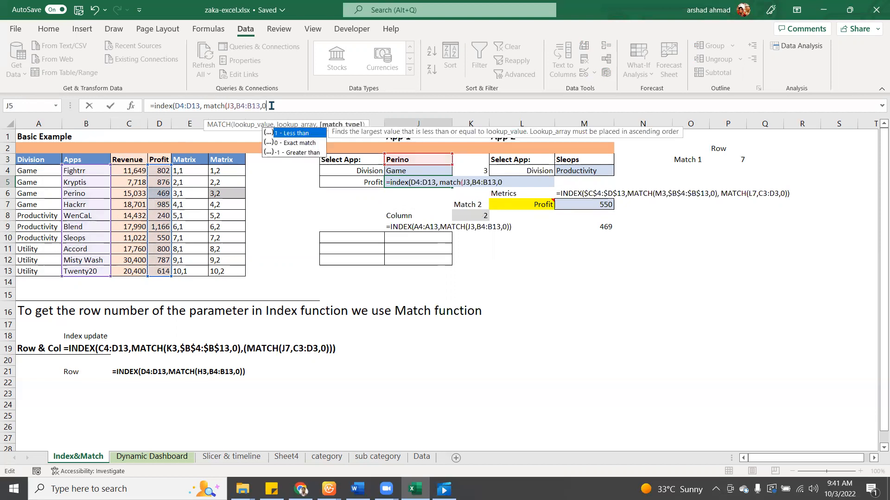
pyautogui.write(')')
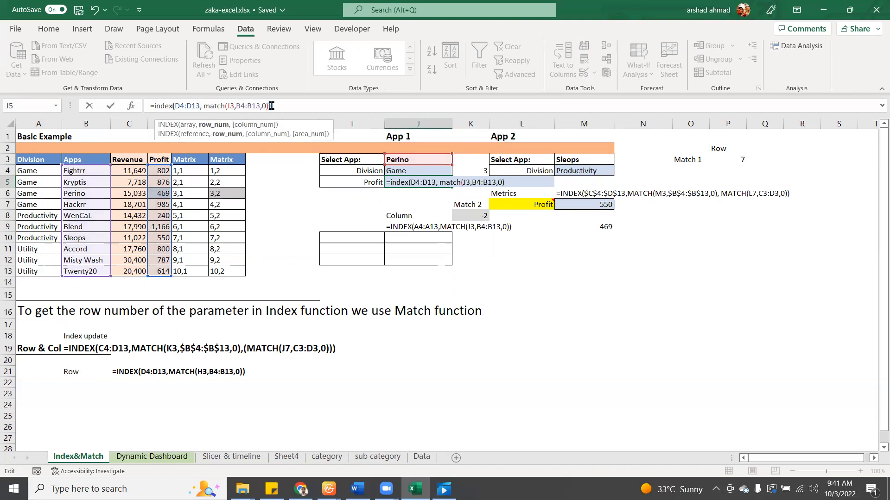
pyautogui.press('Return')
# Test the Division and Profit lookups by setting the App 1 selector in J3 to WenCaL
pyautogui.click(431, 161)
pyautogui.click(457, 159)
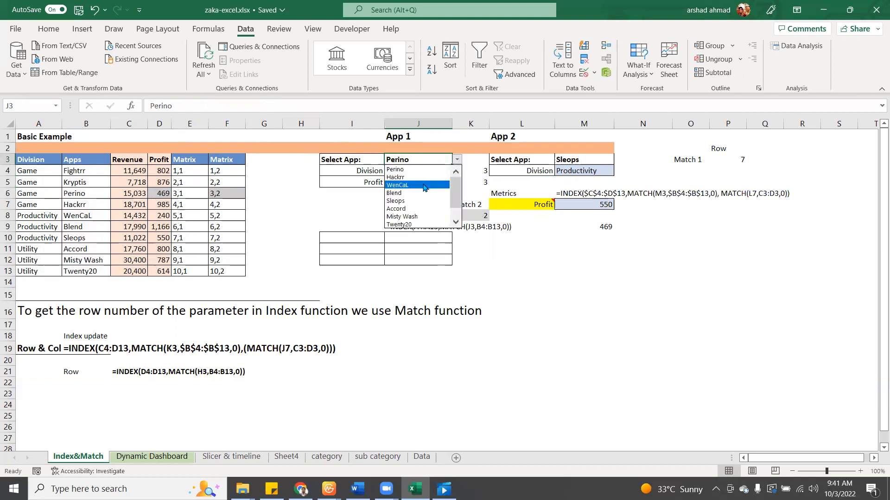
pyautogui.click(424, 186)
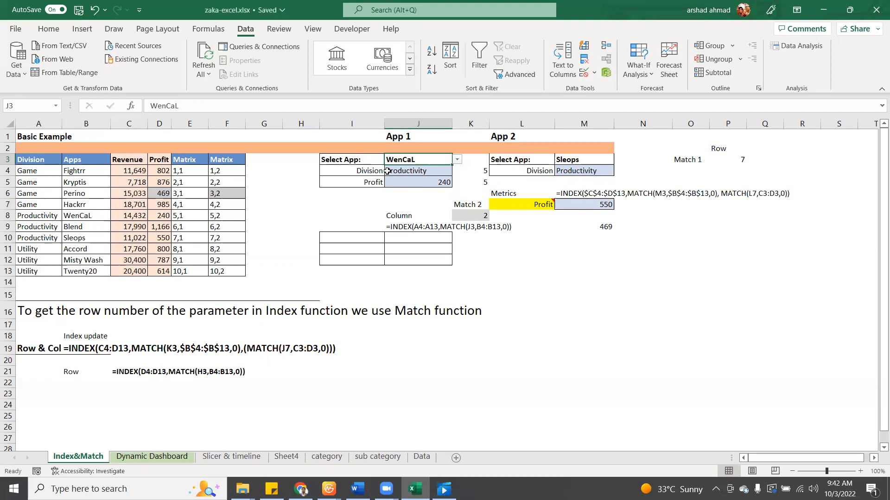
# Clear the sample INDEX and MATCH formula text from J9
pyautogui.moveTo(135, 171); pyautogui.dragTo(154, 272)
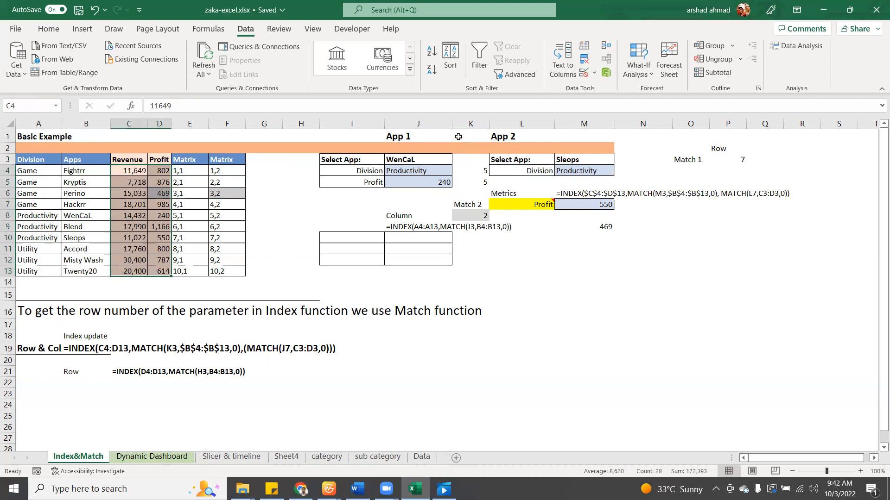
pyautogui.click(400, 226)
pyautogui.press('Delete')
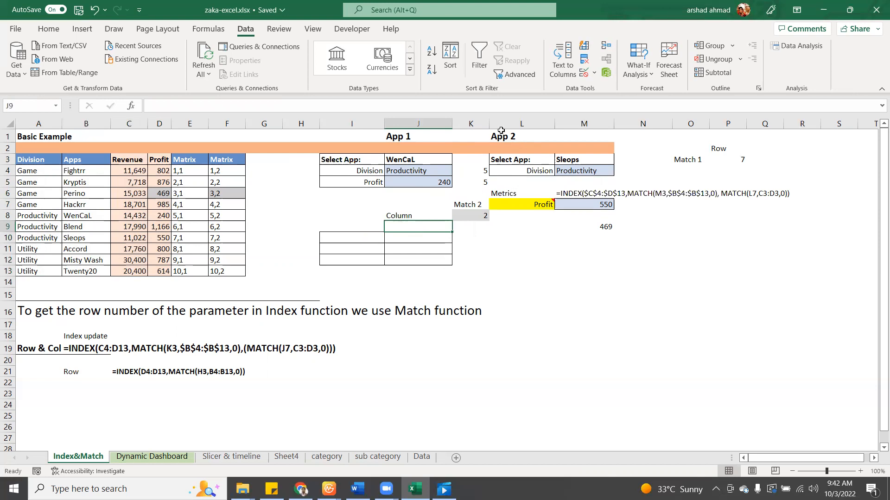
# Set the App 2 selector in M3 to Blend and the metric in L7 to Revenue
pyautogui.click(587, 161)
pyautogui.click(618, 159)
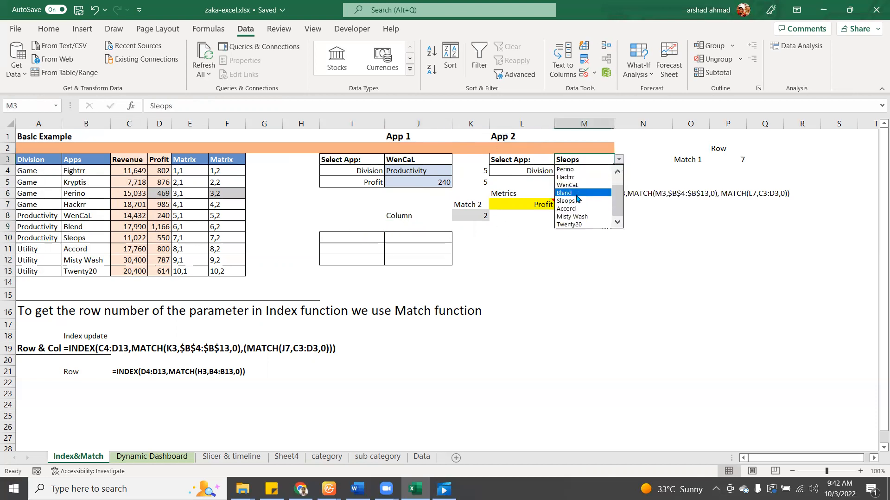
pyautogui.click(574, 195)
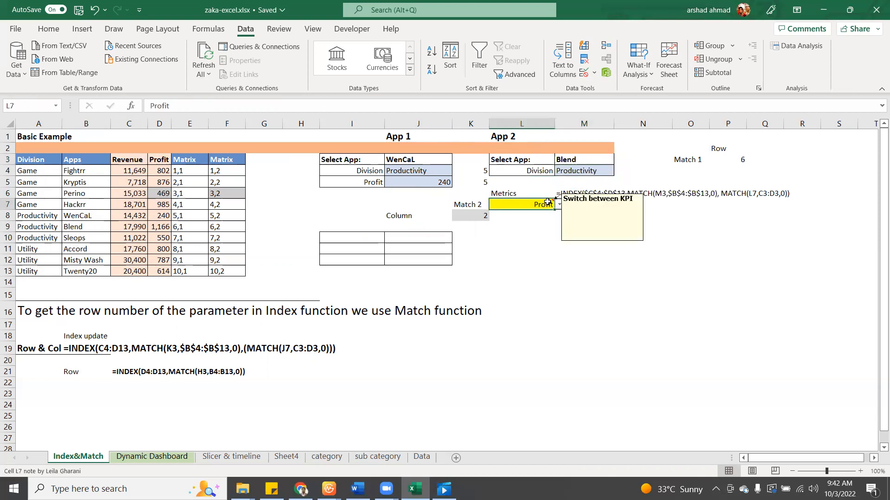
pyautogui.click(560, 205)
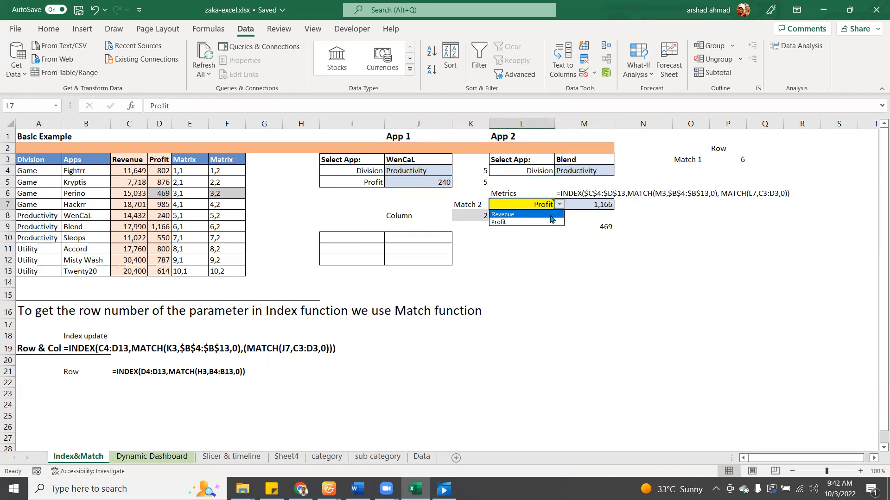
pyautogui.click(550, 214)
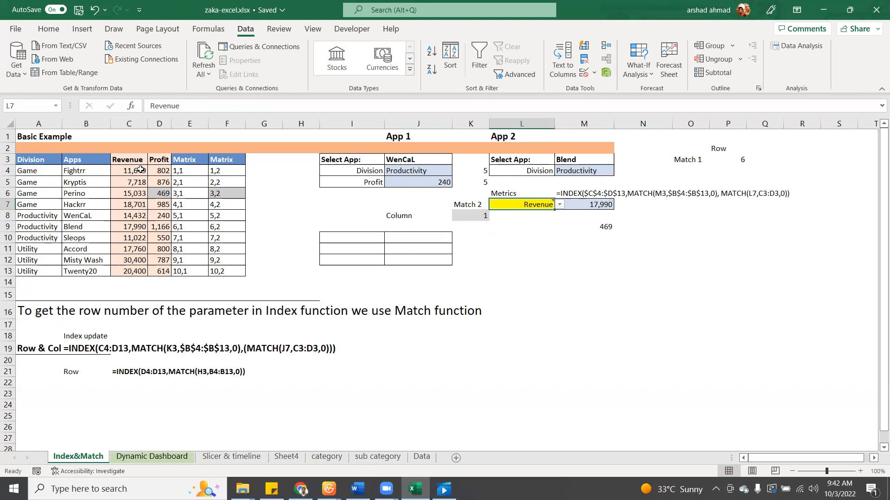
# Using the matrix position of Perino's profit, enter =INDEX(C4:D13,3,2,) in M10, below the similar formula in M9
pyautogui.moveTo(132, 160); pyautogui.dragTo(167, 269)
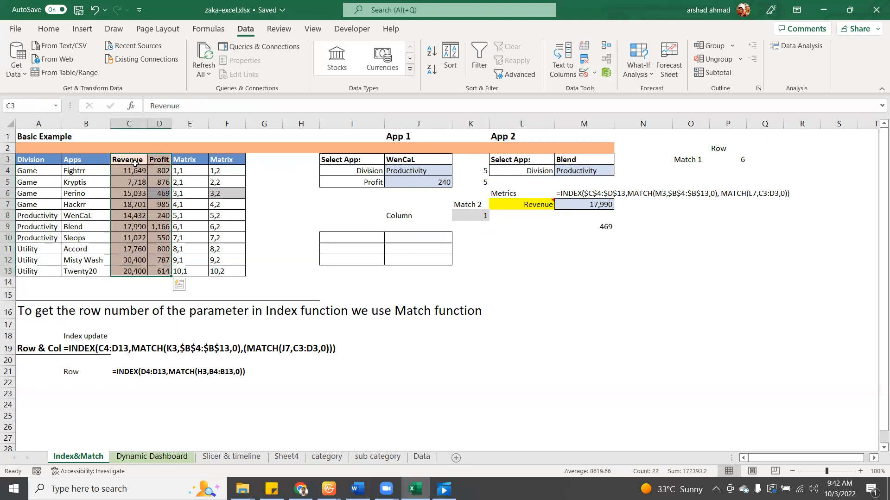
pyautogui.click(187, 170)
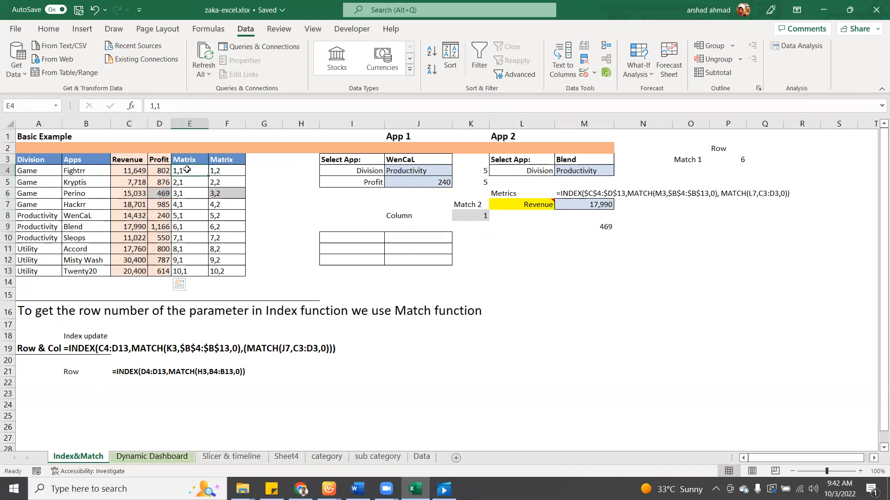
pyautogui.click(167, 193)
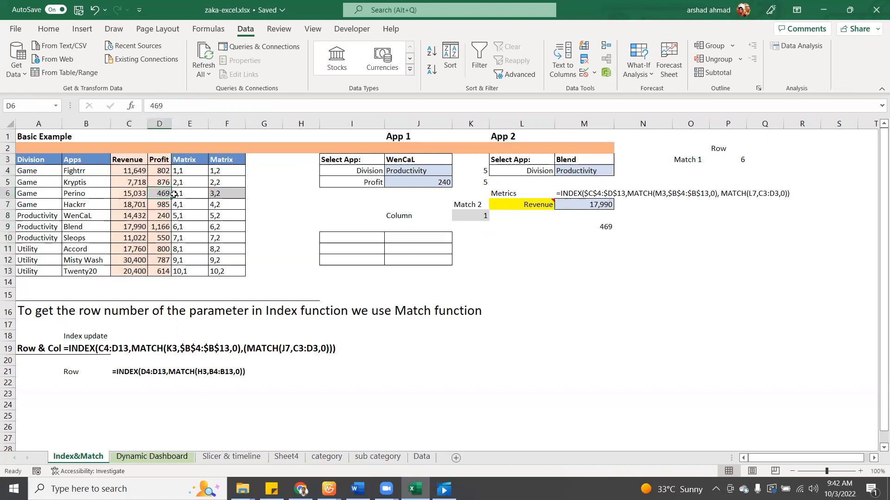
pyautogui.click(235, 195)
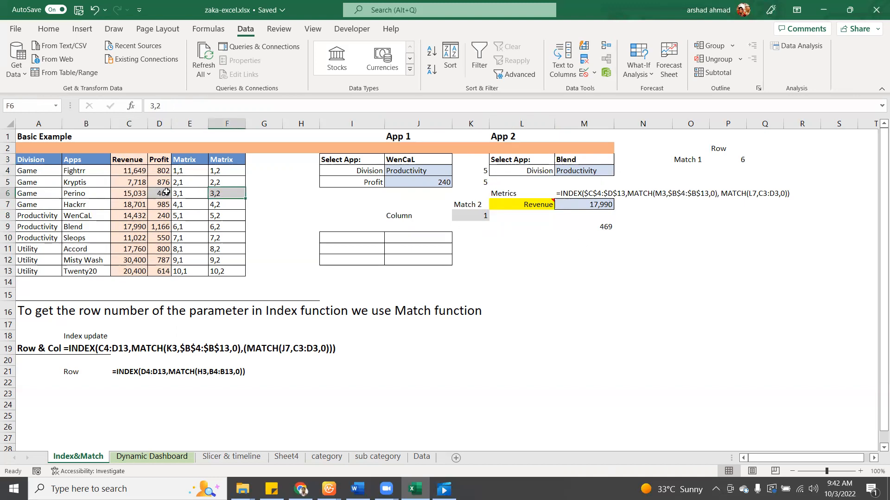
pyautogui.click(585, 227)
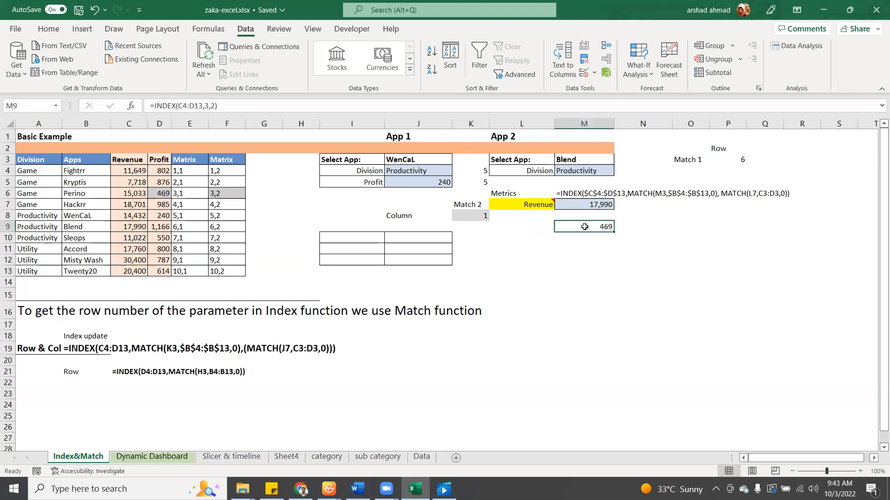
pyautogui.press('Return')
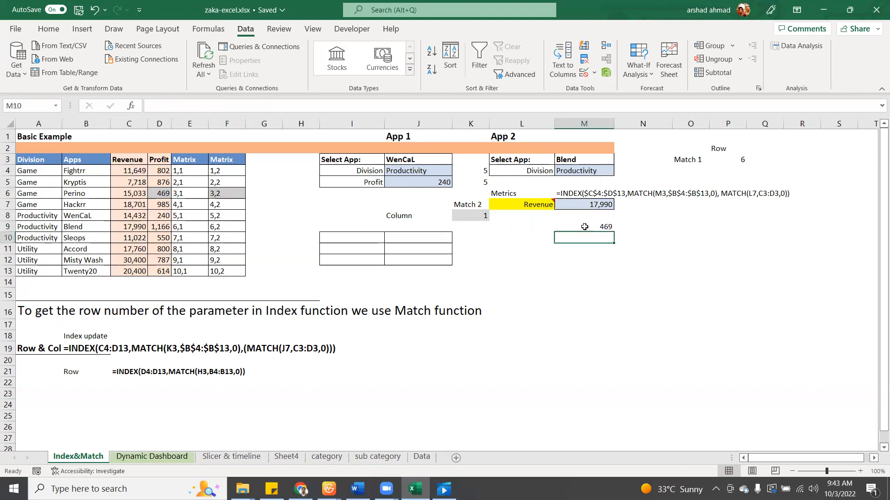
pyautogui.write('=index(')
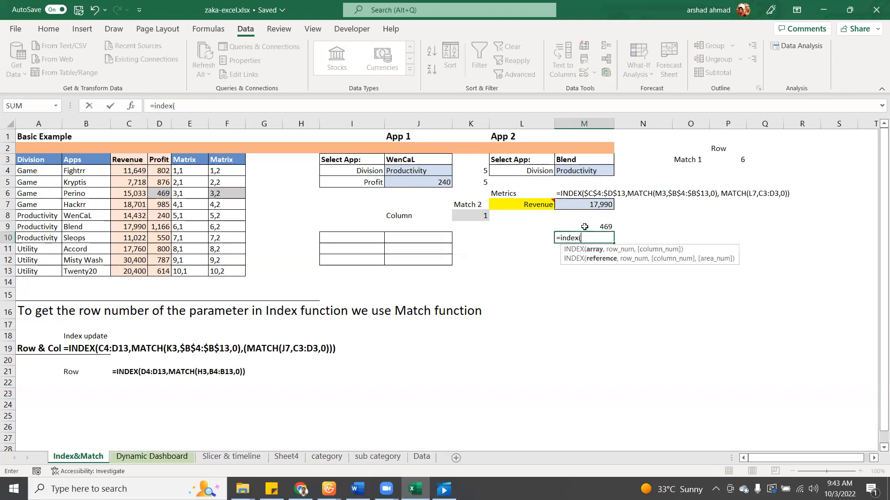
pyautogui.moveTo(131, 172); pyautogui.dragTo(155, 270)
pyautogui.write(',3,2,')
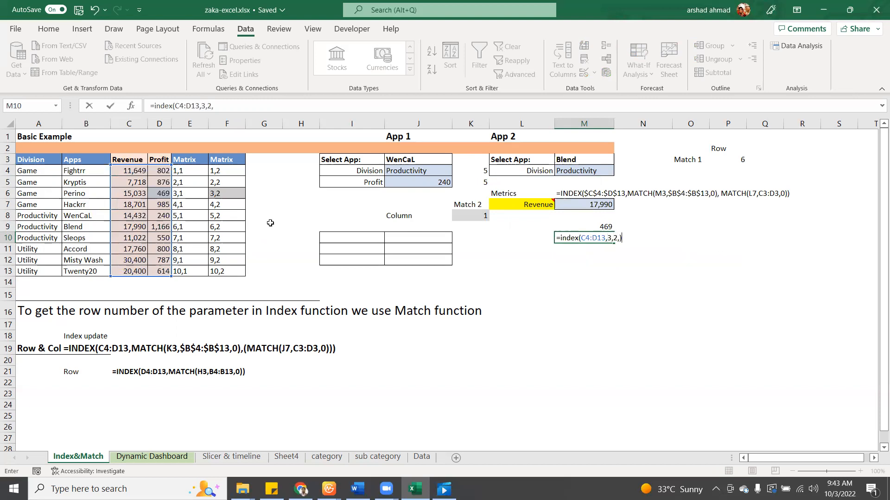
pyautogui.press('Return')
# Correct the M10 formula to =INDEX(C4:D13,3,2) by removing the extra comma, and commit it
pyautogui.click(568, 234)
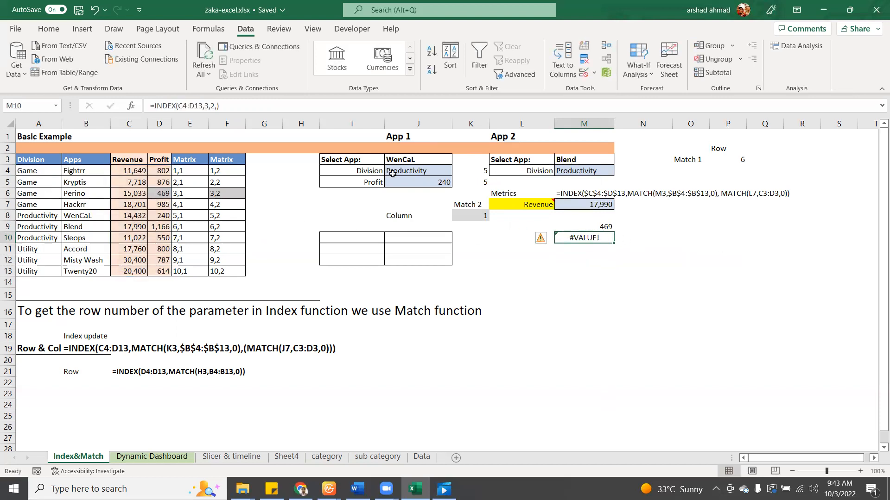
pyautogui.click(217, 106)
pyautogui.press('BackSpace')
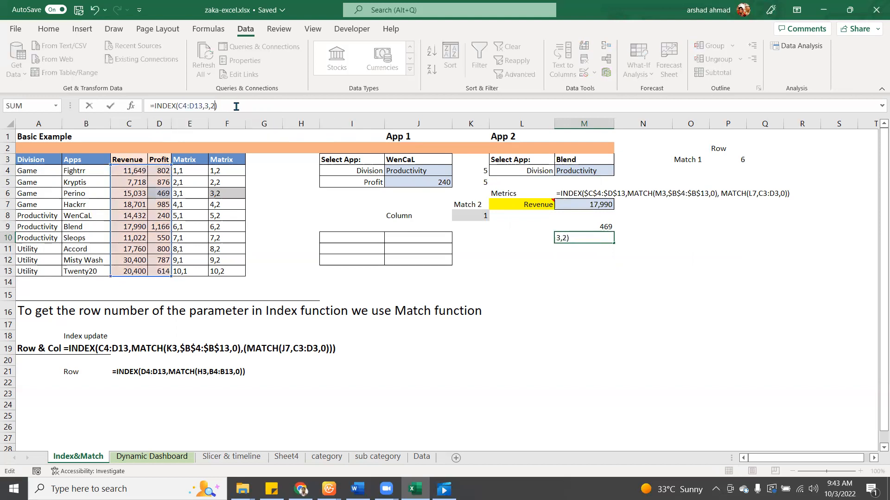
pyautogui.press('Return')
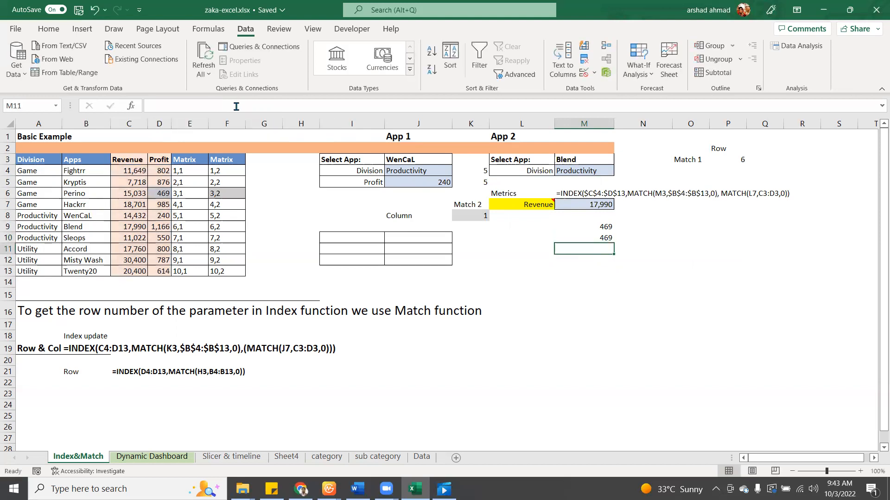
# Begin re-entering the two-way lookup formula in M7 with INDEX over the Revenue and Profit range C4:D13
pyautogui.click(226, 193)
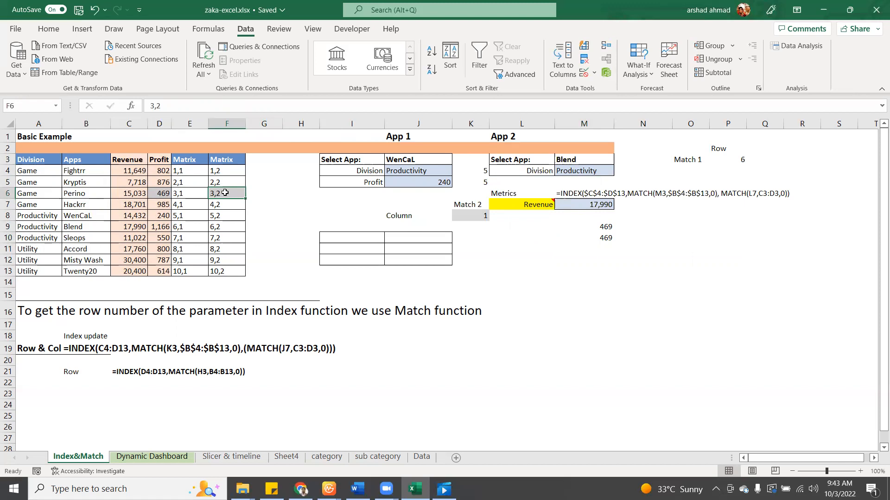
pyautogui.click(587, 208)
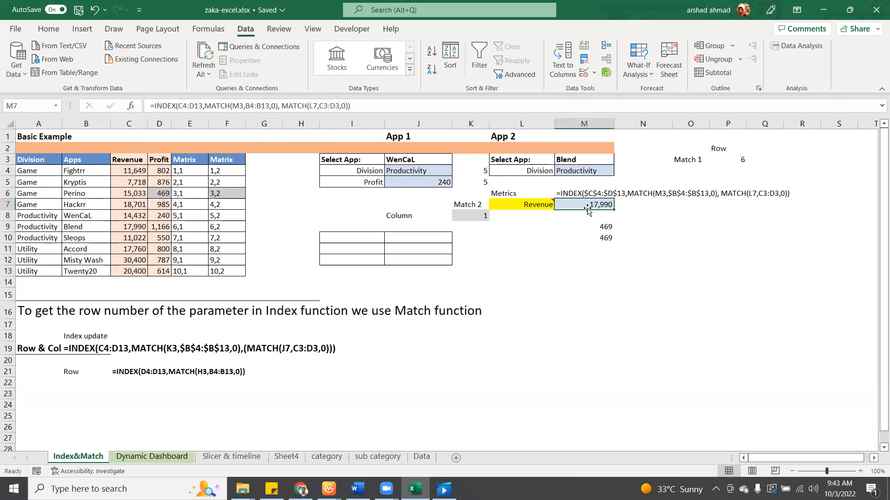
pyautogui.click(596, 194)
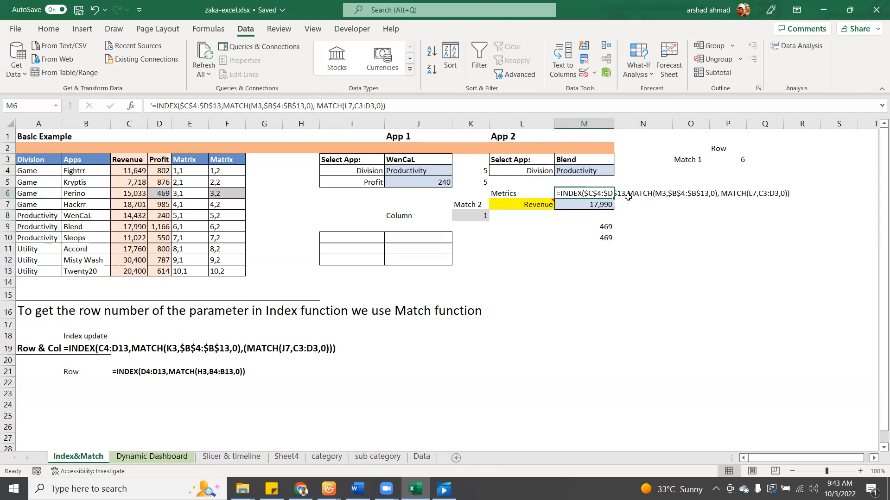
pyautogui.click(656, 194)
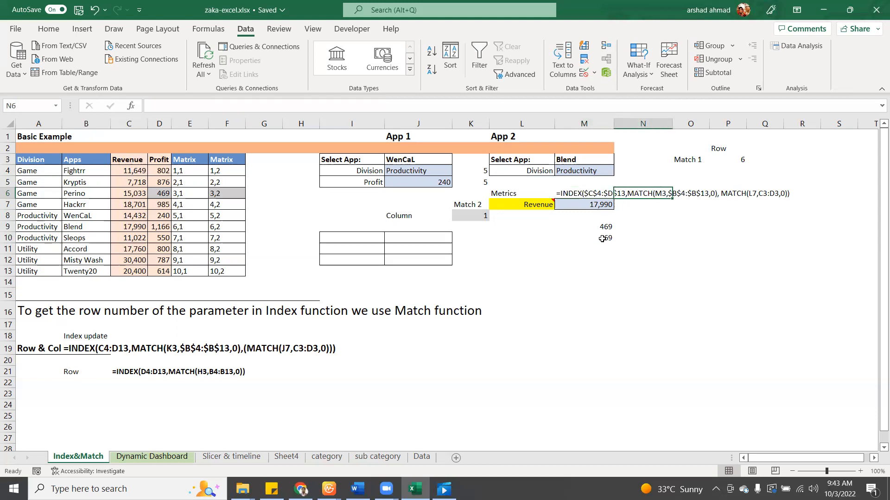
pyautogui.click(588, 205)
pyautogui.write('=index(')
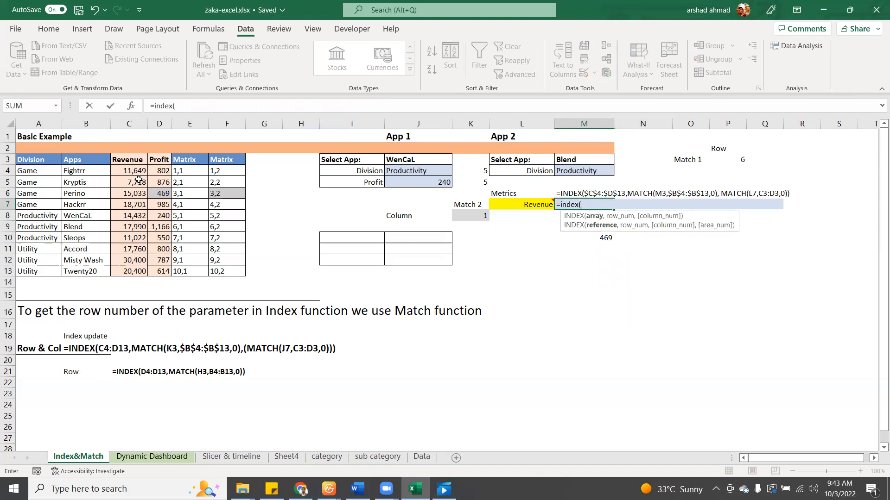
pyautogui.moveTo(138, 172); pyautogui.dragTo(162, 271)
pyautogui.write(',')
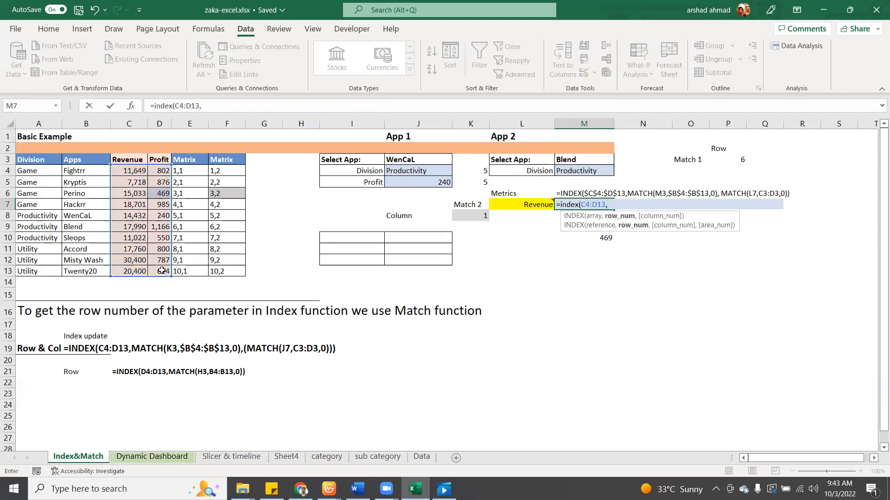
# Supply the INDEX row number with MATCH(M3,B4:B13,0), finding the selected app by exact match
pyautogui.write('match(')
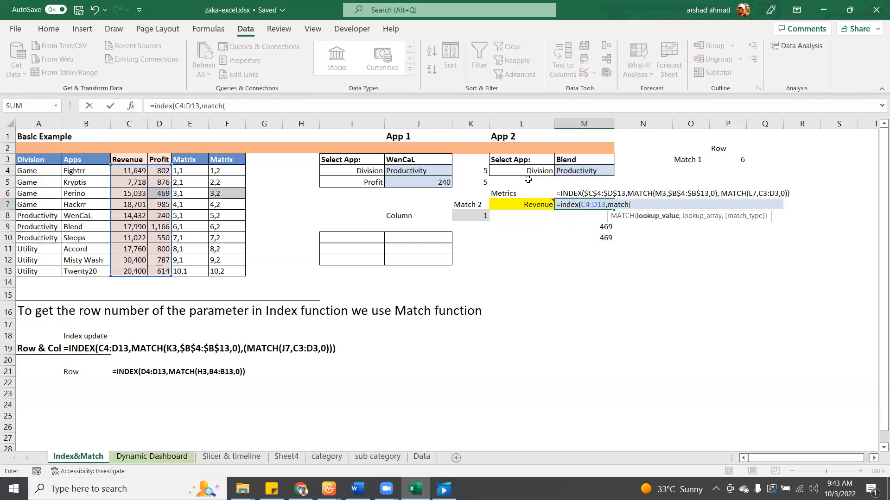
pyautogui.click(583, 160)
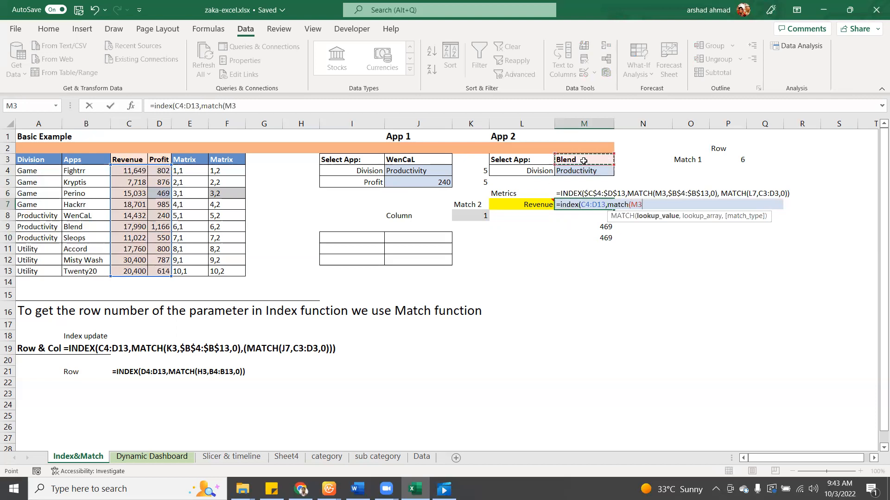
pyautogui.write(',')
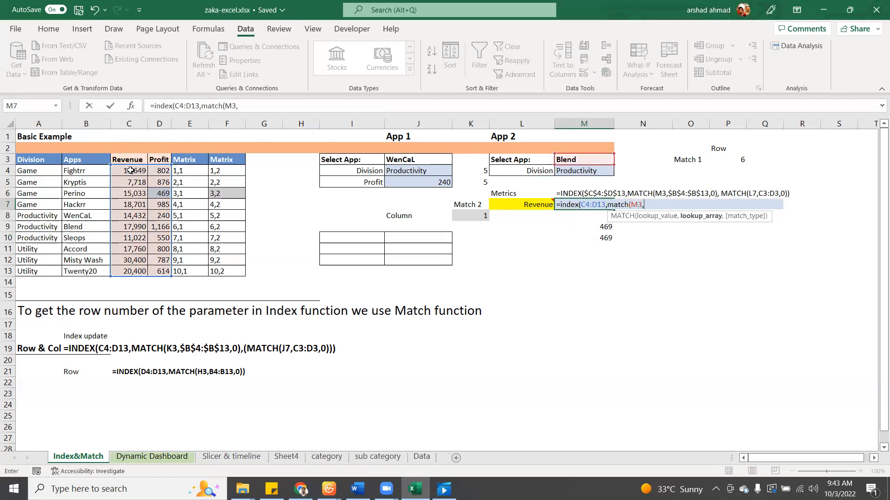
pyautogui.moveTo(88, 170); pyautogui.dragTo(86, 271)
pyautogui.write(',0)')
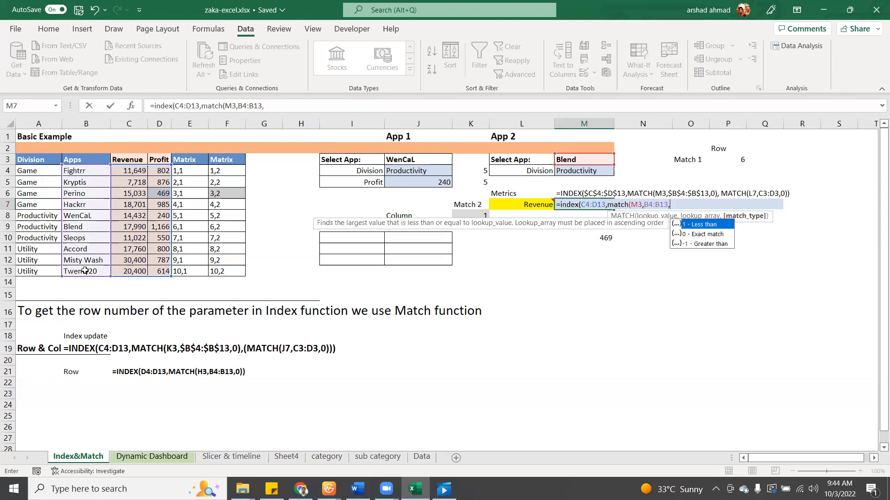
# Supply the column number with MATCH(L7,C3:D3,0) and commit the finished INDEX formula in M7
pyautogui.write(', match(')
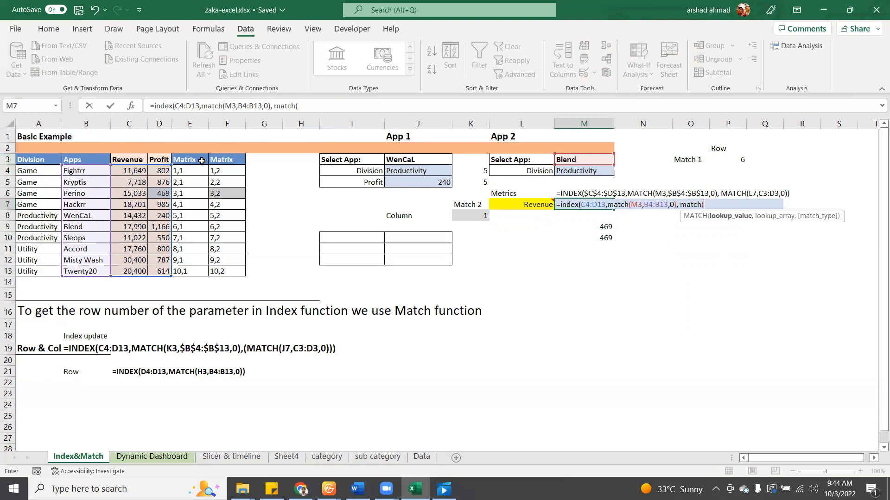
pyautogui.click(536, 206)
pyautogui.write(',')
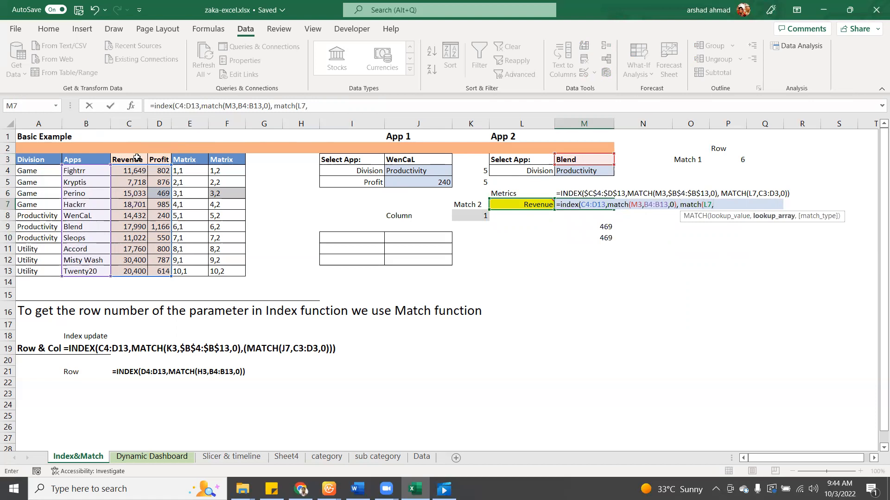
pyautogui.moveTo(126, 159); pyautogui.dragTo(166, 160)
pyautogui.write(',')
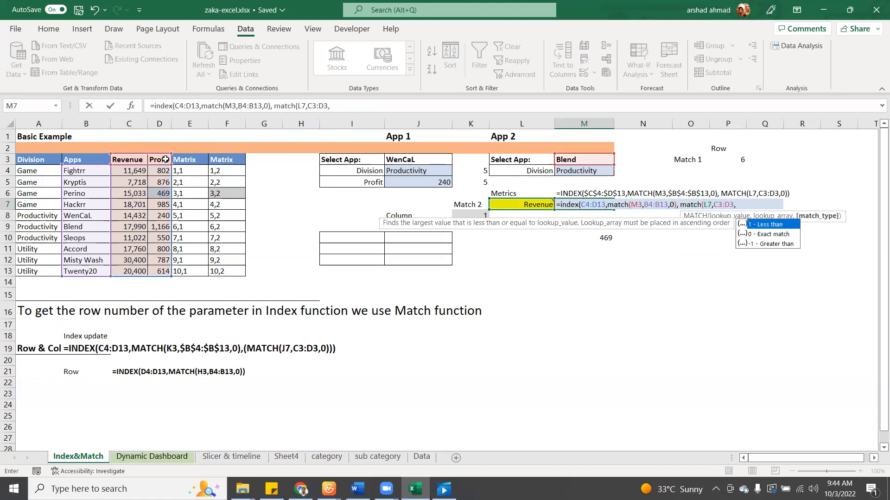
pyautogui.write('0))')
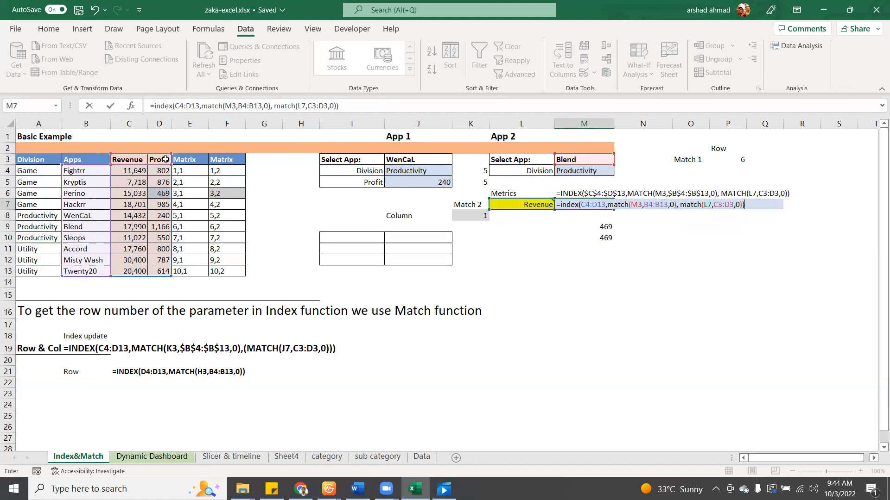
pyautogui.press('Return')
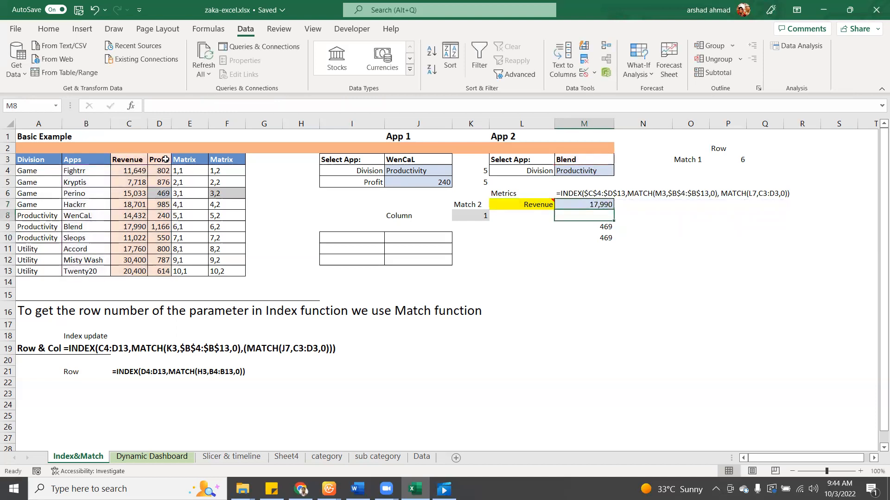
pyautogui.click(581, 204)
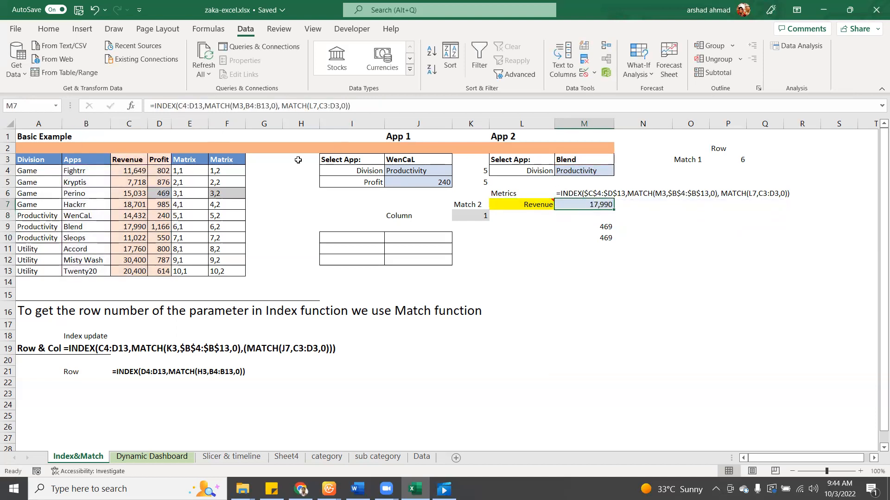
# Set the App 2 selector in M3 to Perino and the metric in L7 to Profit
pyautogui.click(82, 194)
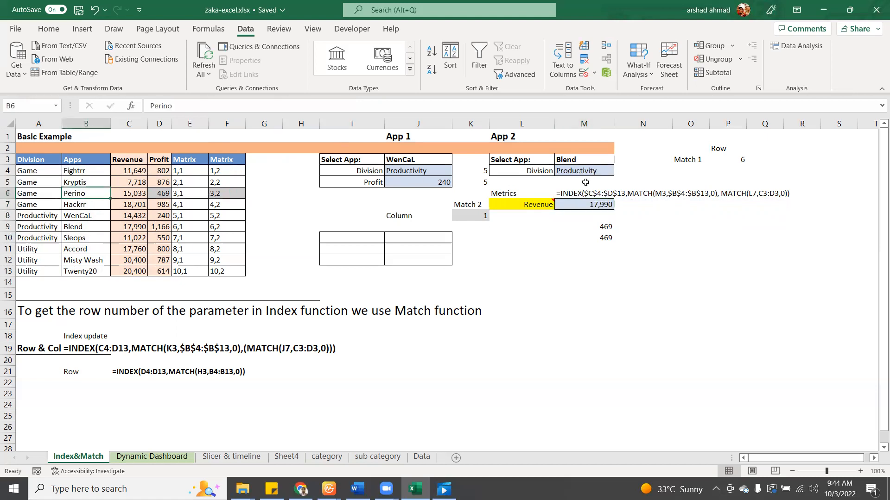
pyautogui.click(596, 160)
pyautogui.click(618, 159)
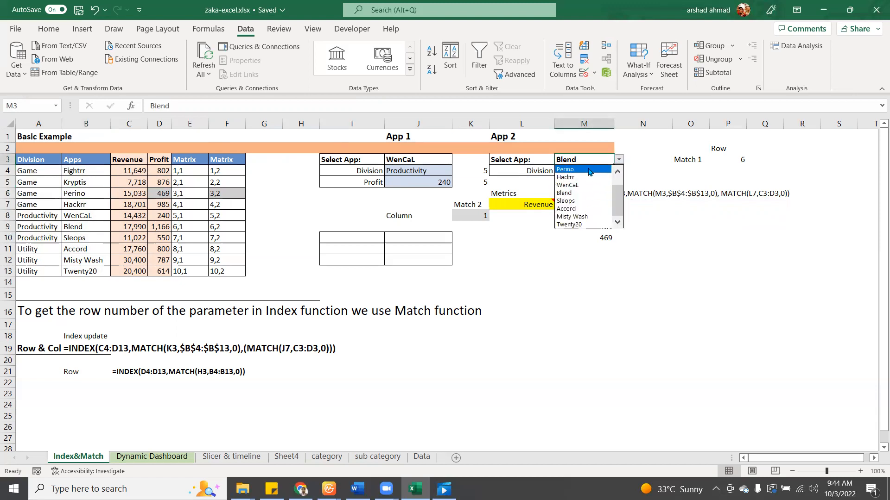
pyautogui.click(568, 170)
pyautogui.click(539, 205)
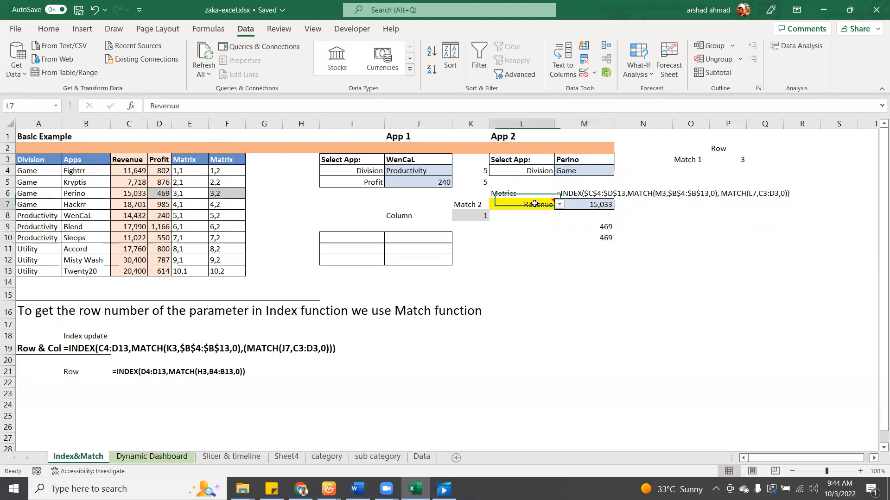
pyautogui.click(560, 205)
pyautogui.click(552, 223)
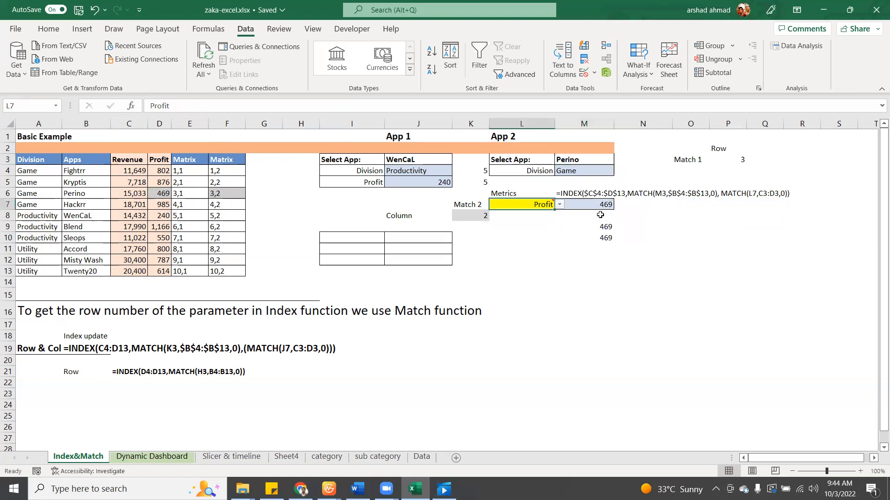
# Check the App 2 lookup formula in M7 and save the workbook
pyautogui.click(603, 205)
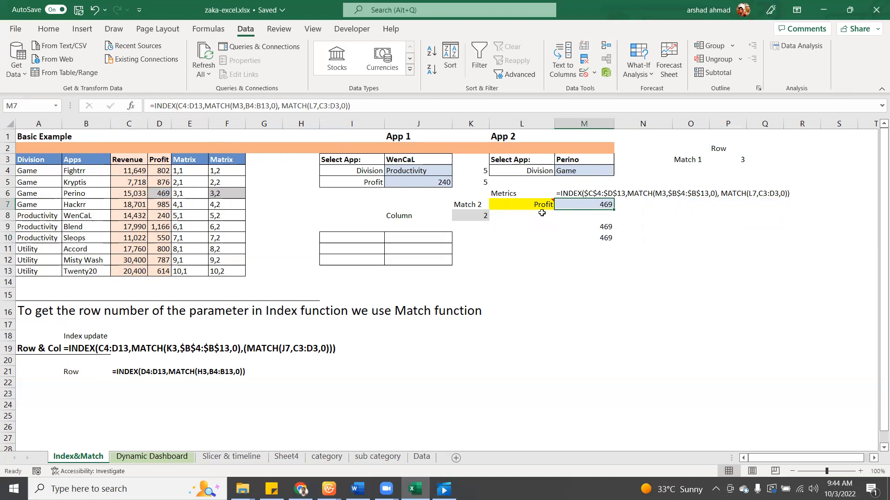
pyautogui.hotkey('ctrl', 's')
pyautogui.click(183, 172)
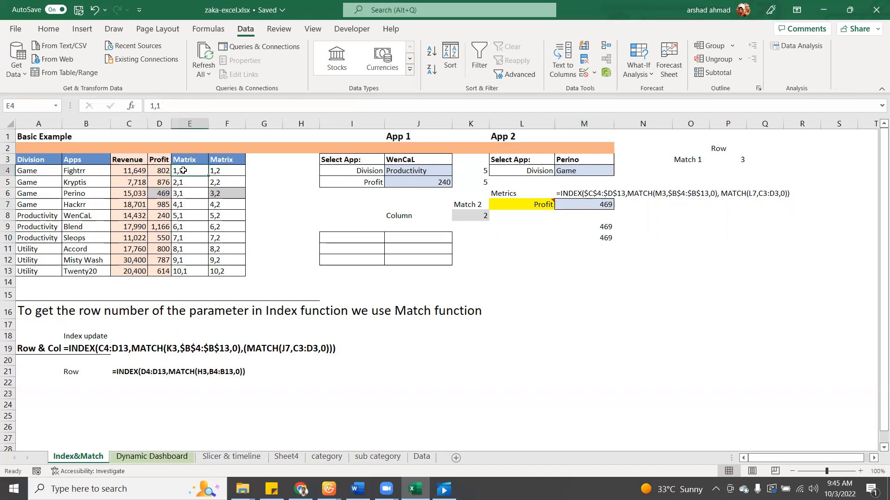